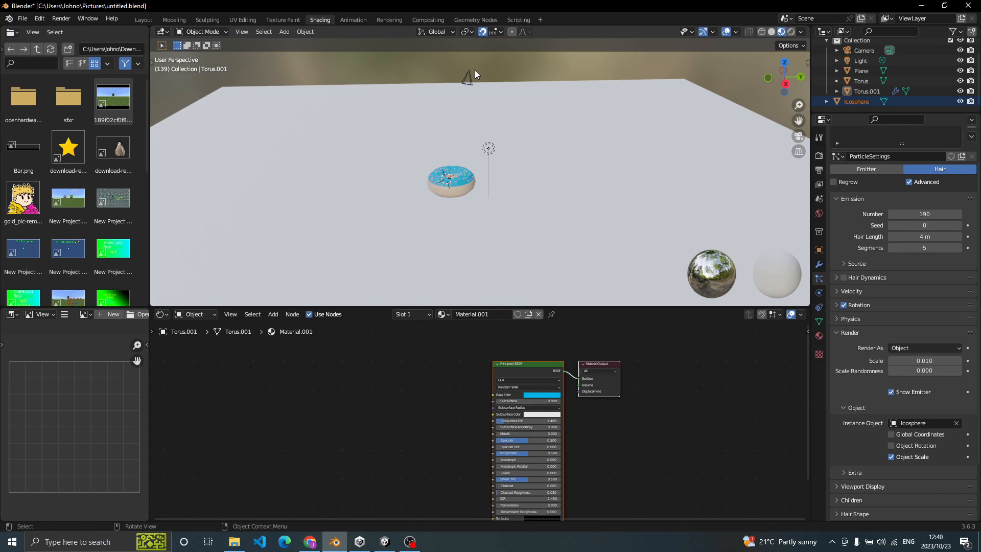
- Select the scene camera and switch to the Layout workspace
key(z)
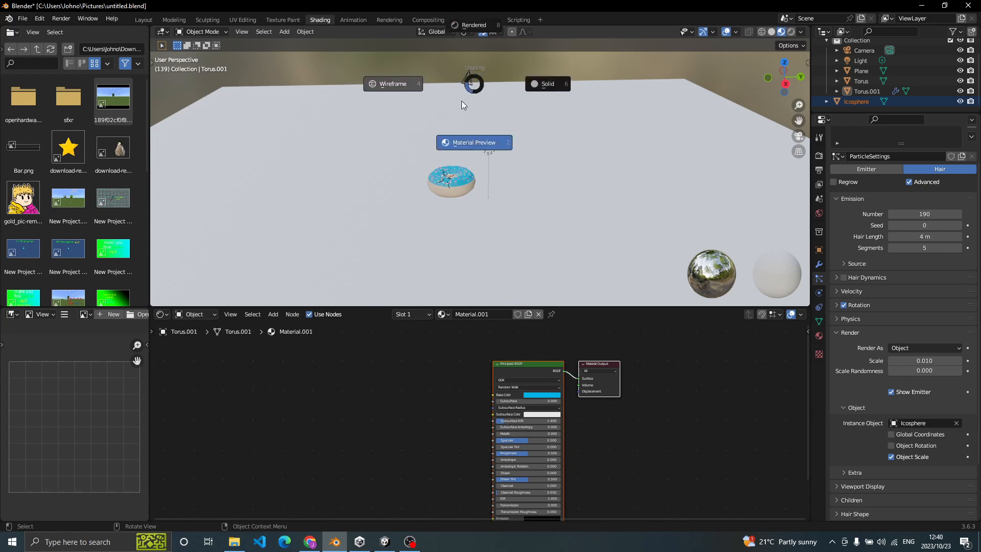
click(479, 119)
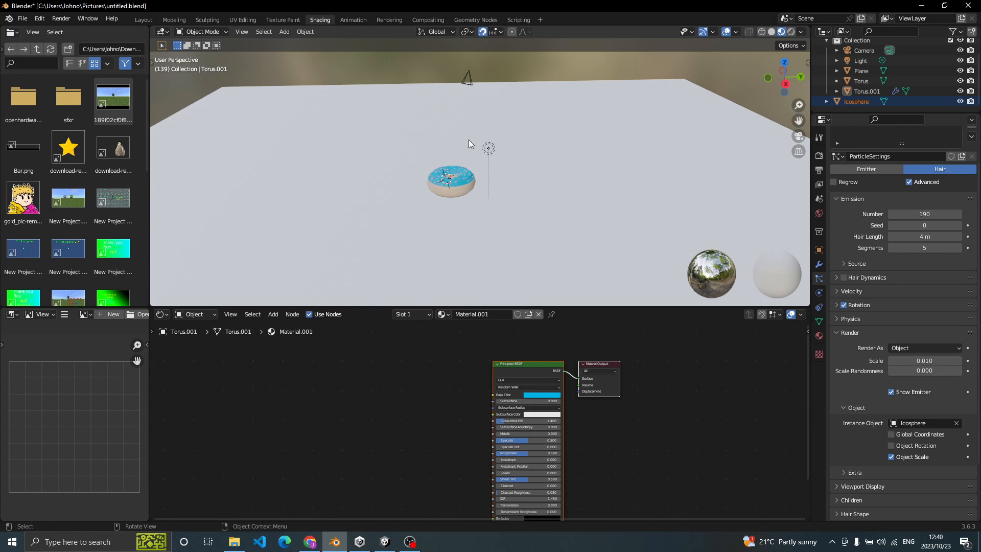
click(467, 79)
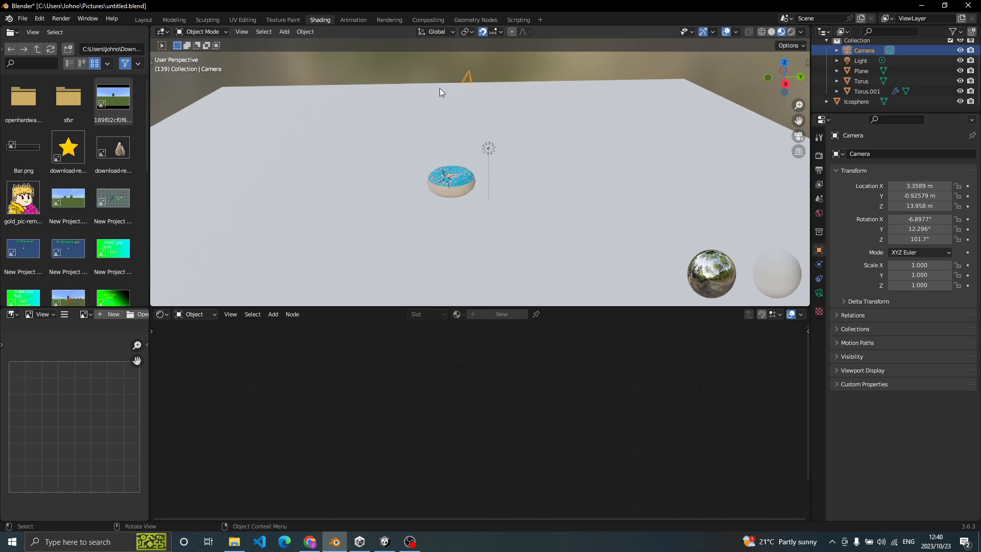
click(142, 20)
scroll(308, 134, down, 4)
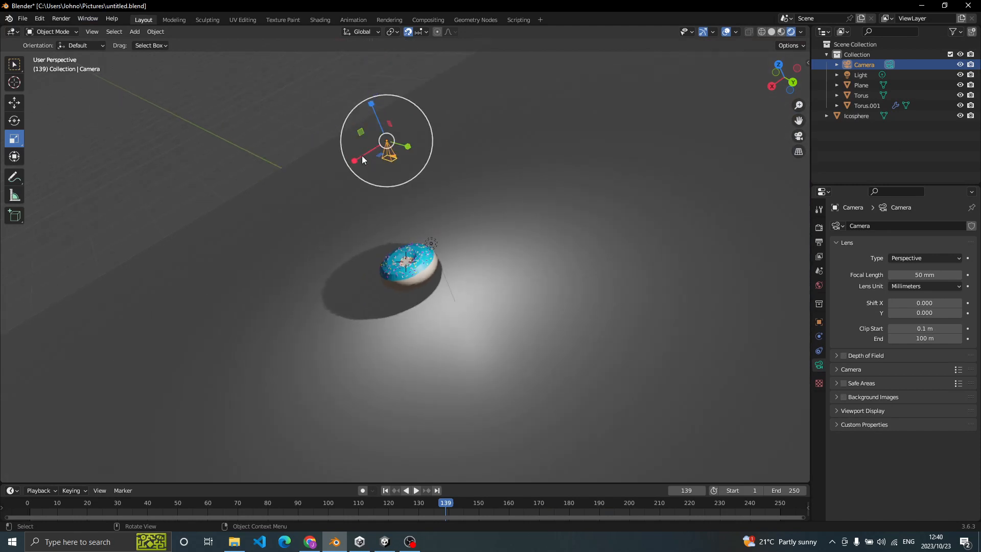
- Move the camera 6 m along the global X axis and look through it
click(19, 103)
drag(367, 149, 286, 185)
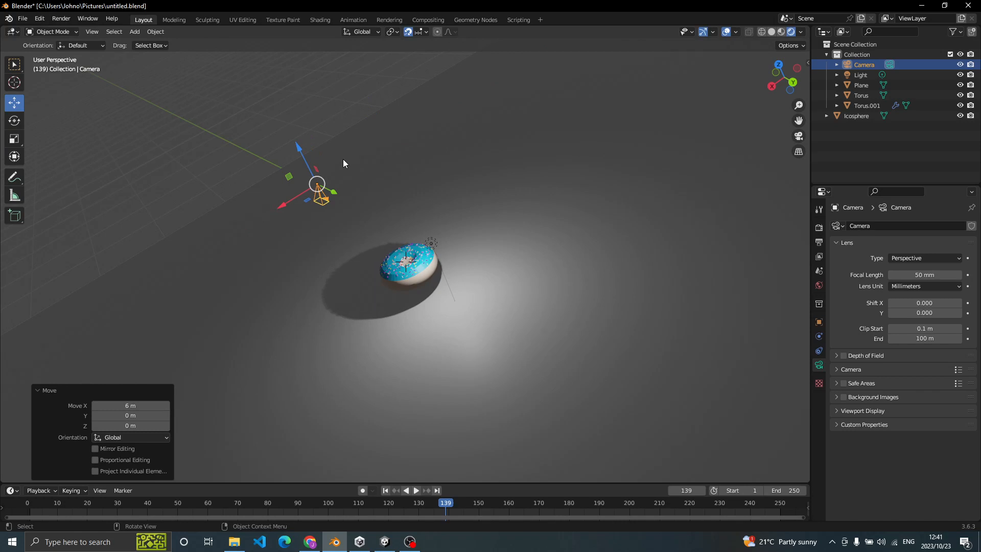
key(grave)
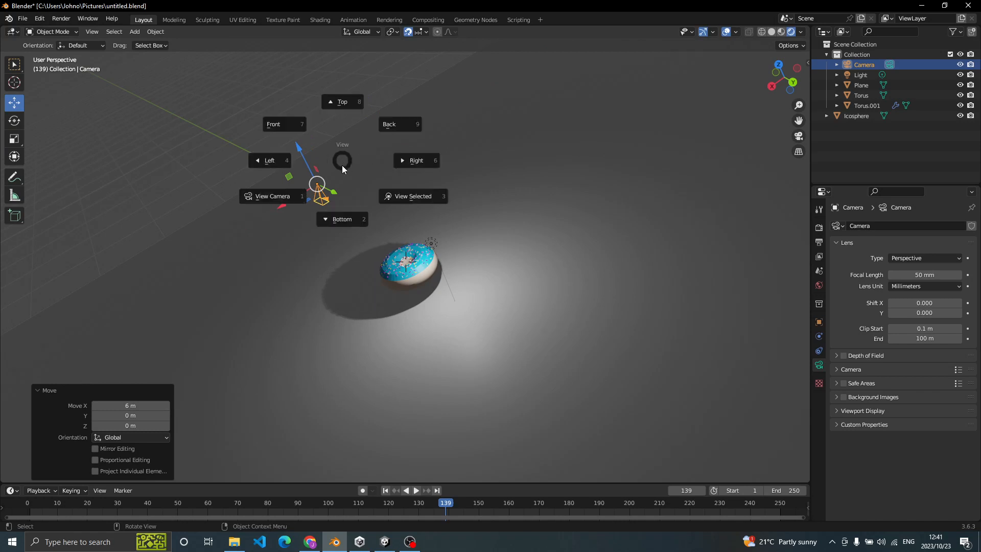
click(246, 230)
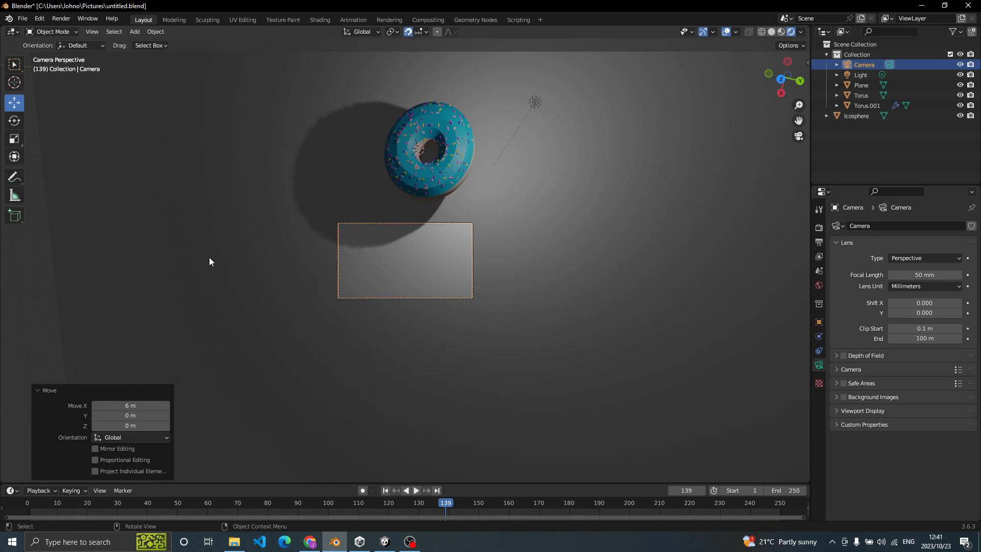
- Render a still image of the current frame and close the render window
click(66, 19)
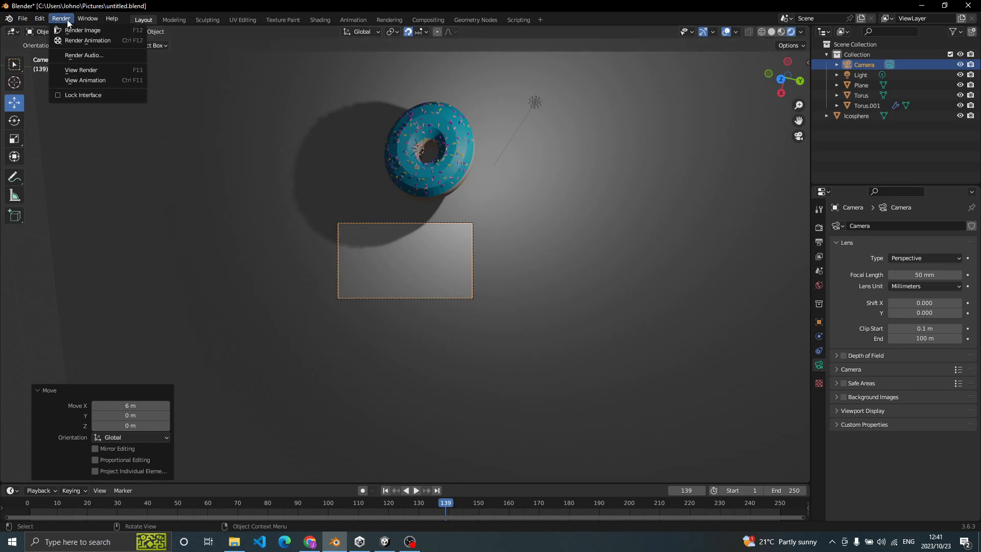
click(78, 33)
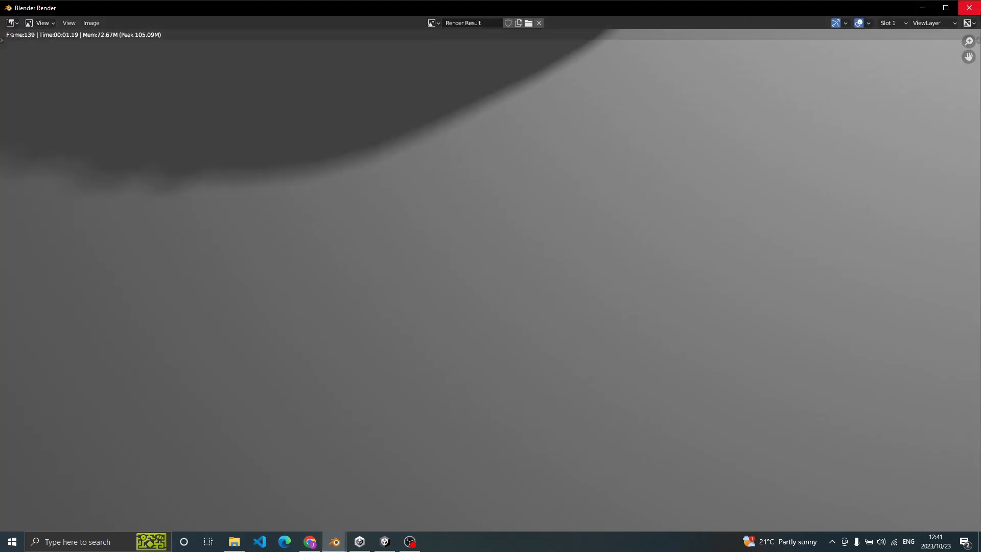
click(970, 8)
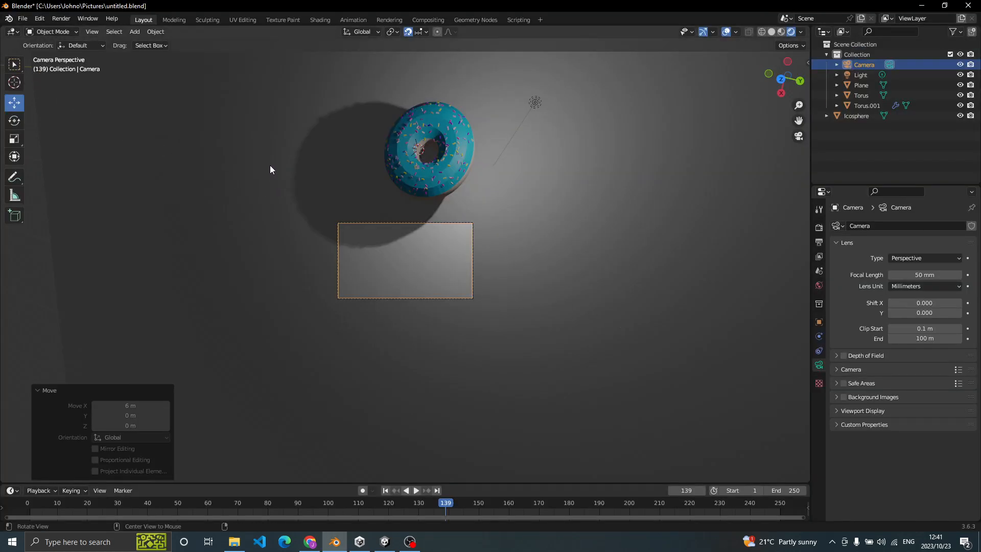
- Move the camera back toward the donut along negative X and shift it 1 m along Y
alt+drag(271, 166, 271, 147)
scroll(332, 141, down, 5)
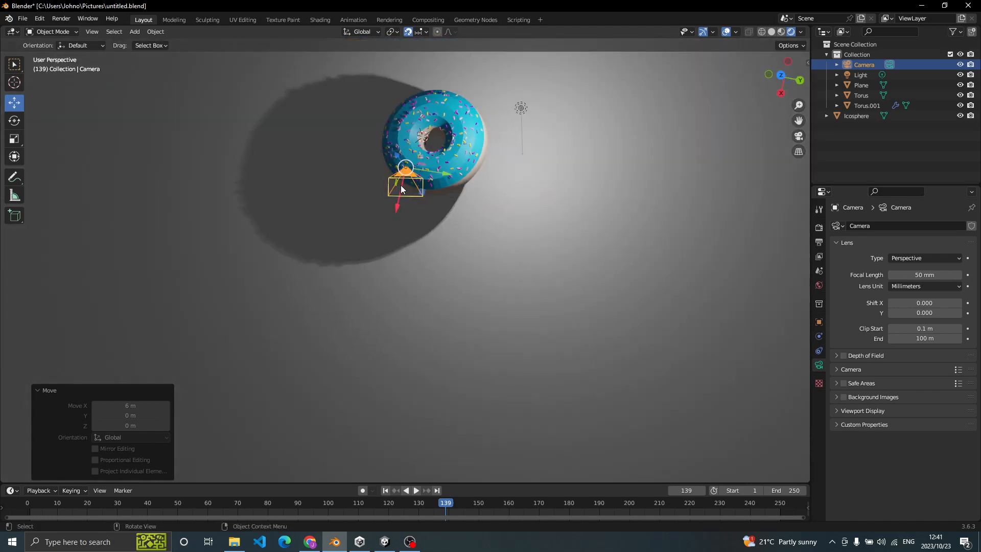
drag(400, 194, 474, 110)
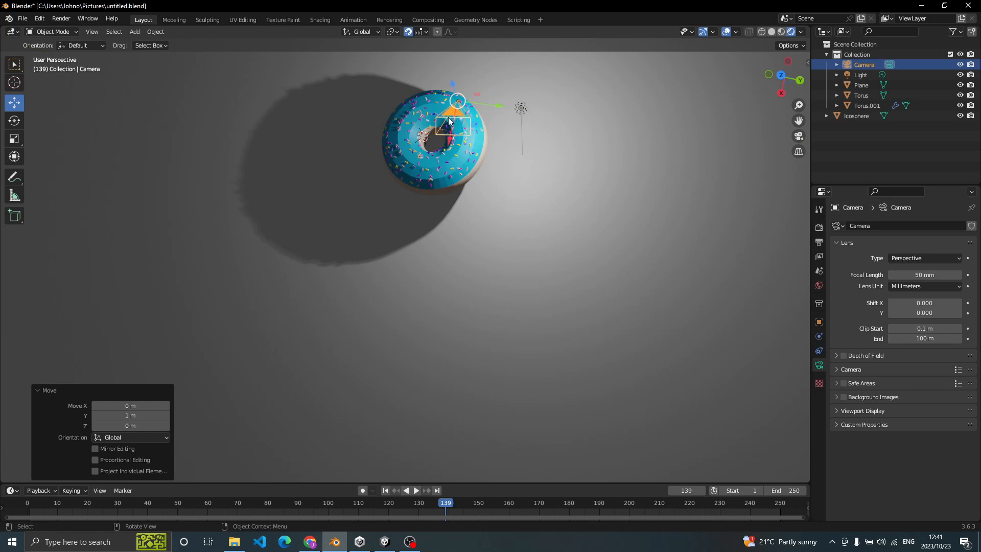
key(g)
key(x)
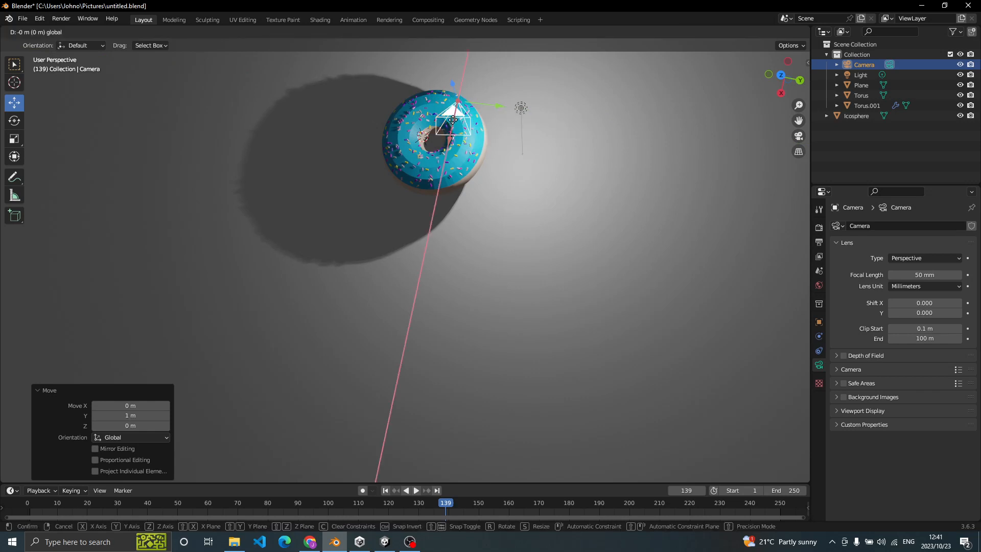
key(Escape)
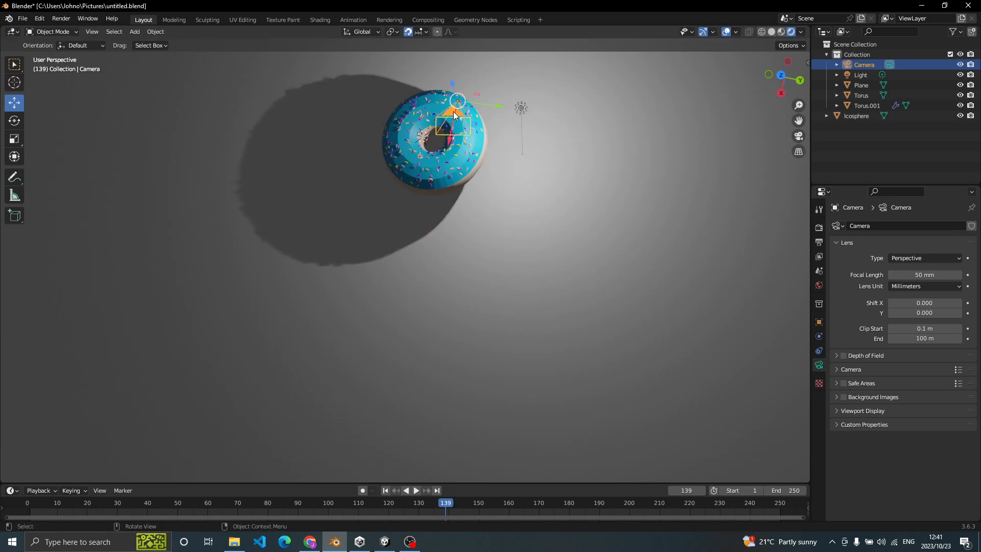
- Check the donut's framing through the camera and return to the user perspective
key(grave)
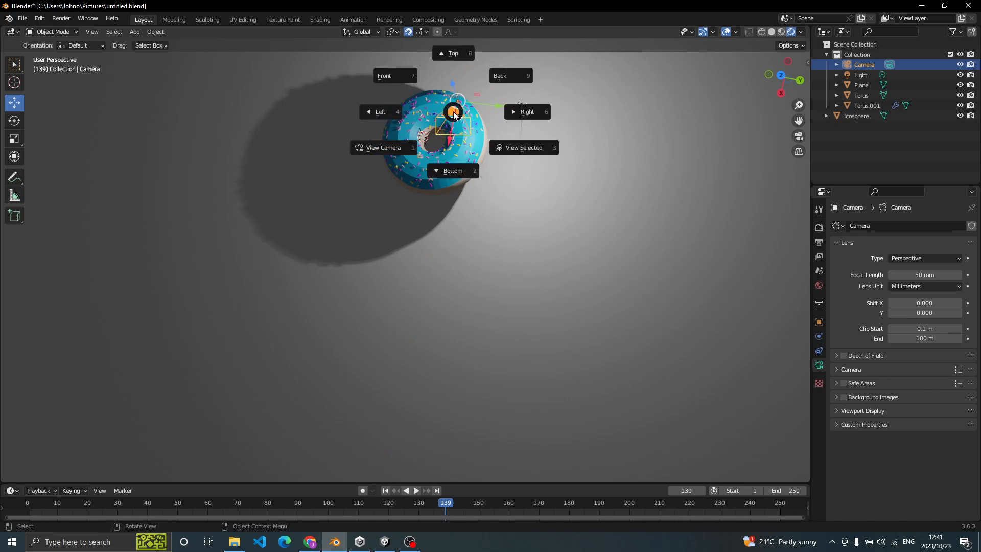
click(375, 148)
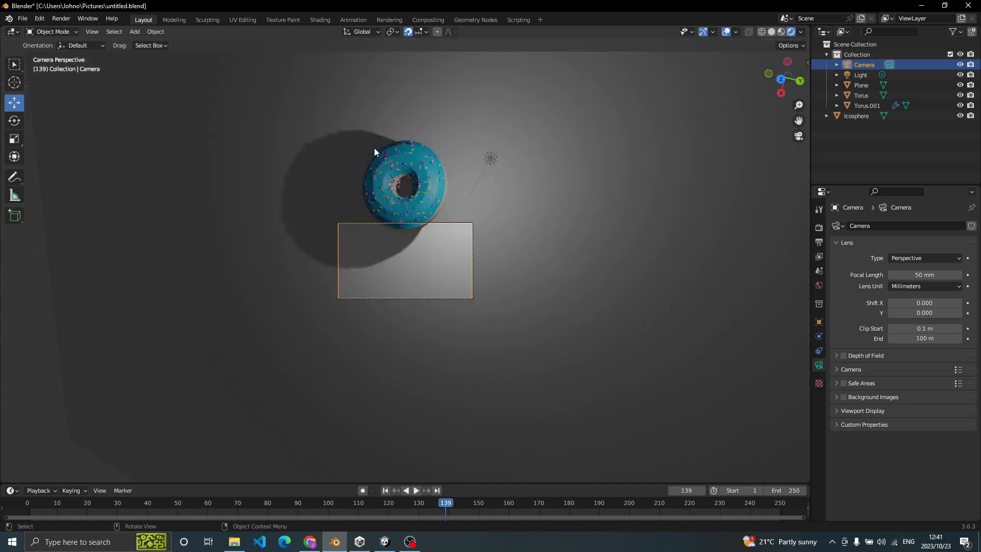
key(grave)
click(370, 159)
key(grave)
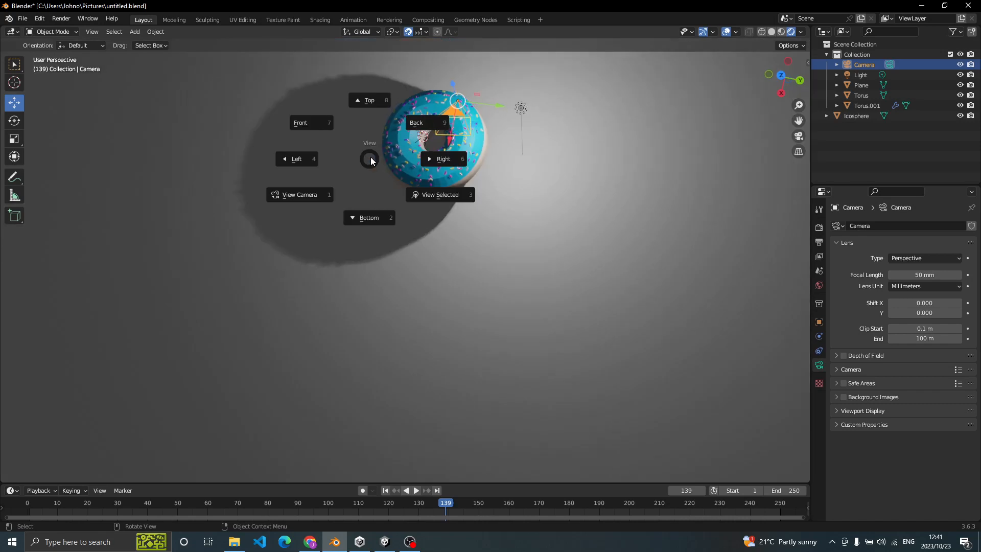
click(375, 158)
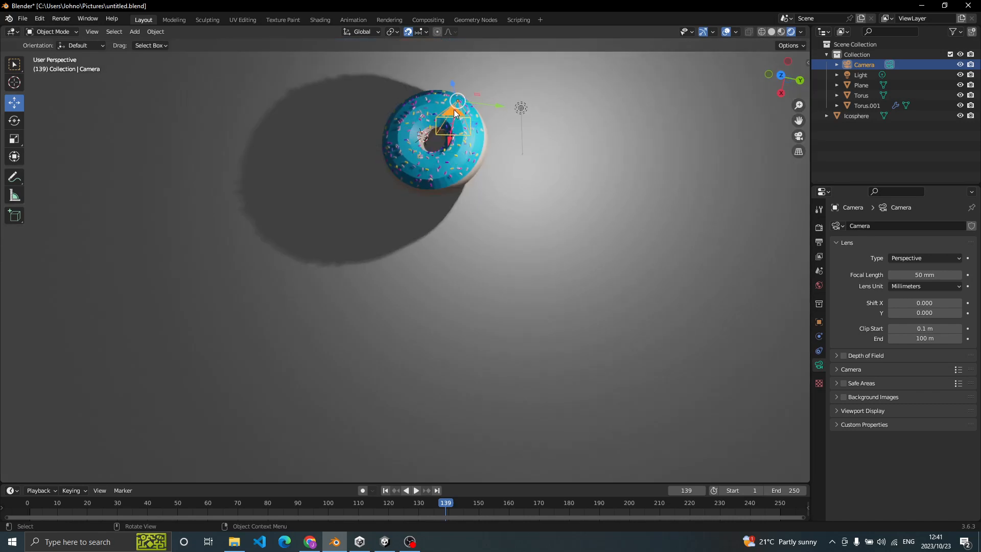
- Move the camera -1 m along X and change its focal length to about 33 mm, checking the camera view
drag(452, 127, 458, 96)
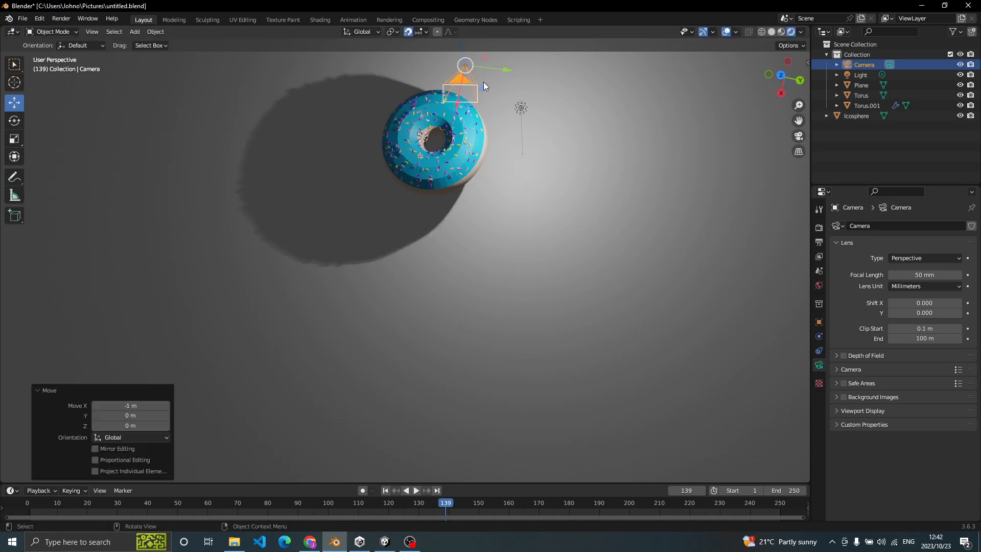
drag(495, 70, 459, 99)
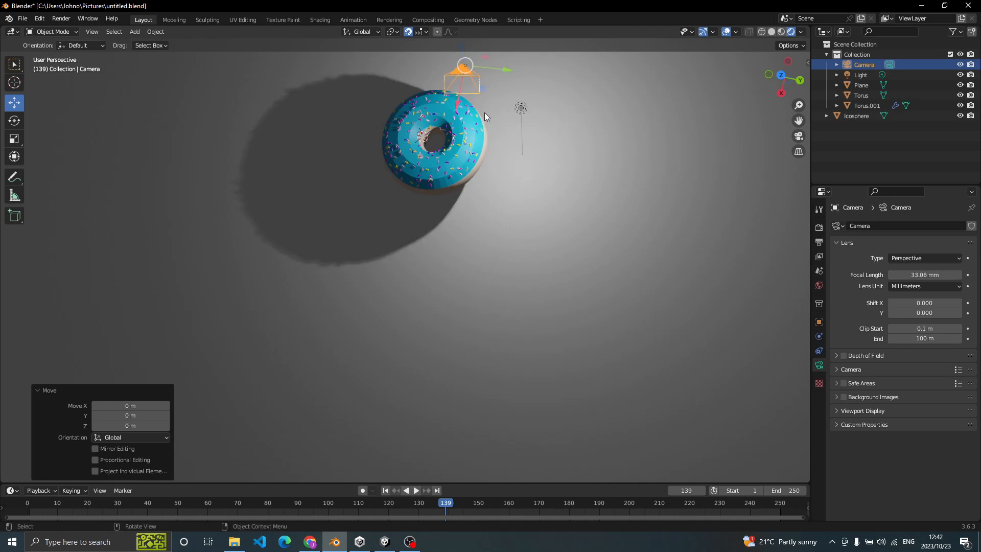
key(grave)
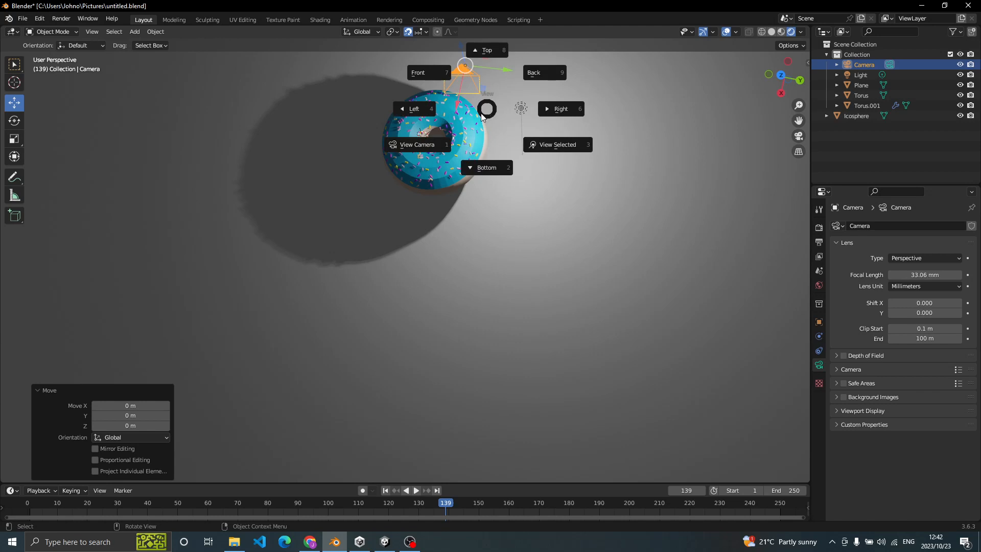
click(416, 147)
key(grave)
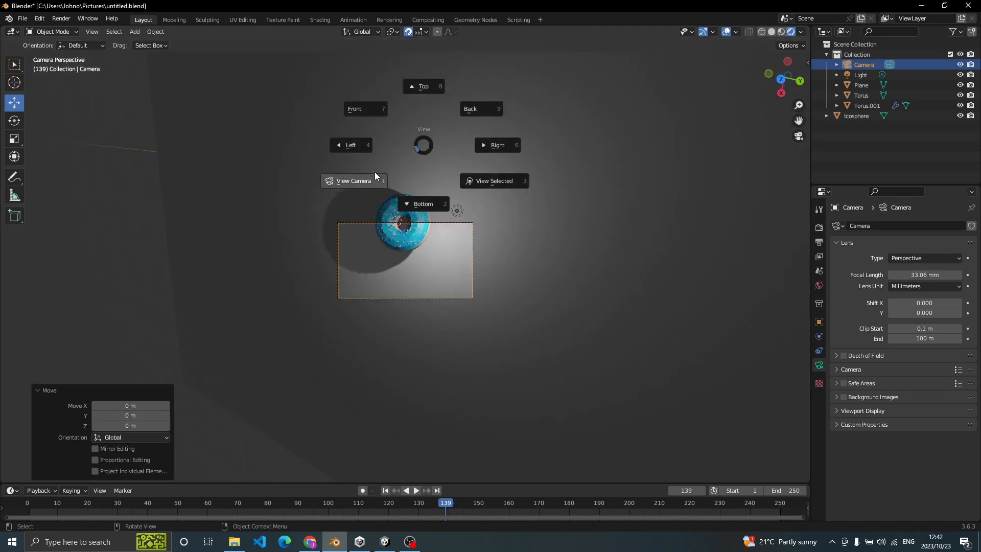
click(357, 182)
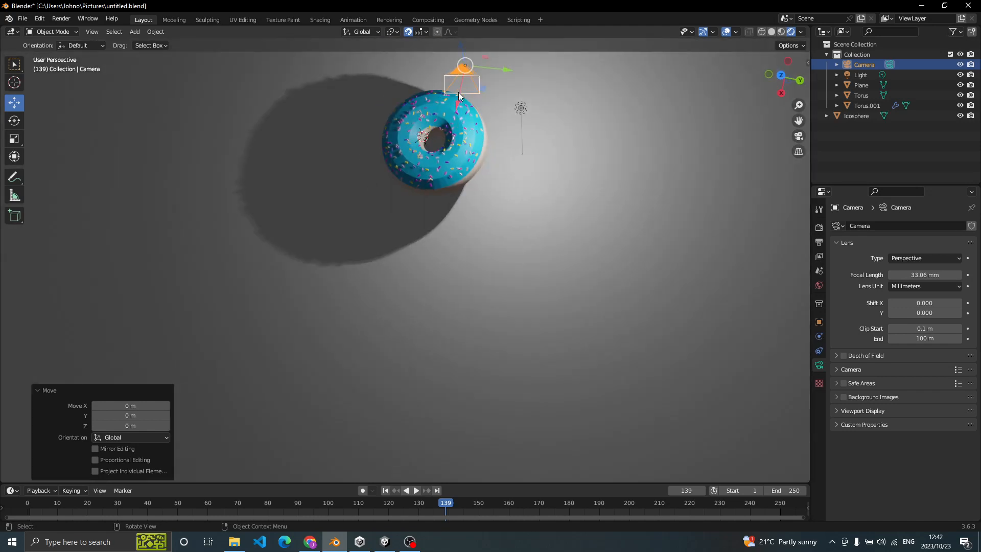
- Shift the camera by -1 m along X and lengthen its focal length to about 71 mm, checking the framing
drag(457, 103, 473, 75)
key(grave)
click(442, 96)
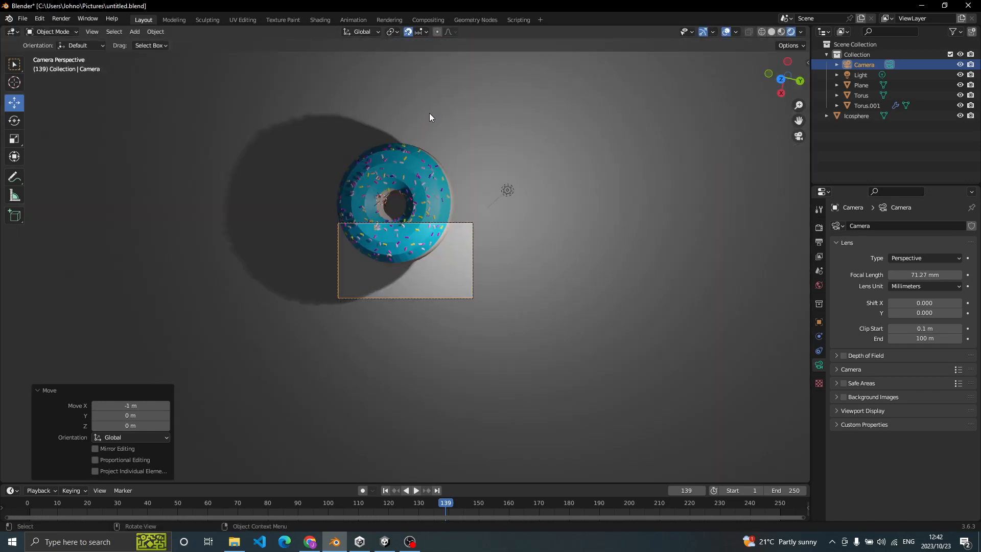
key(grave)
click(373, 149)
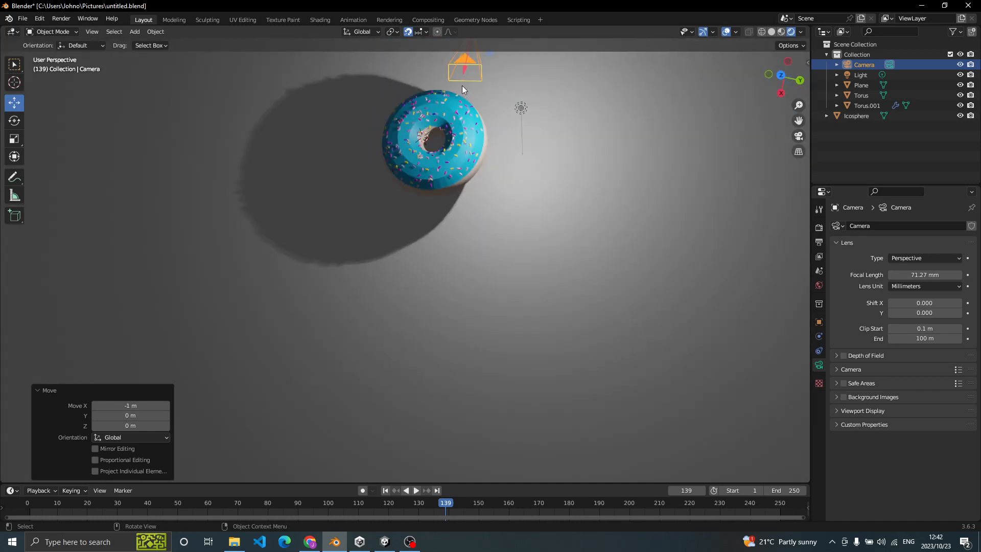
- Move the camera a further -1 m along X and check the donut's position in the camera frame
drag(465, 66, 471, 466)
key(grave)
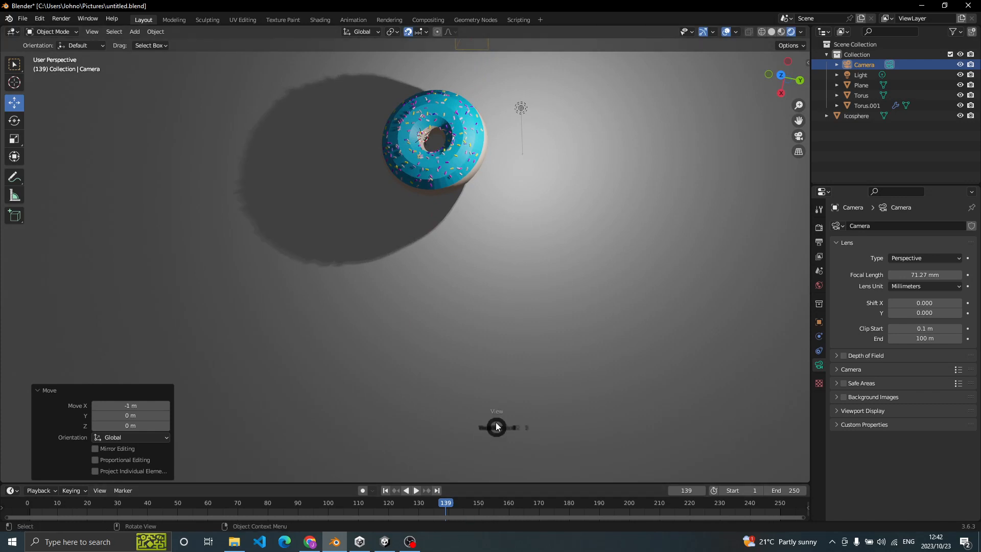
click(413, 470)
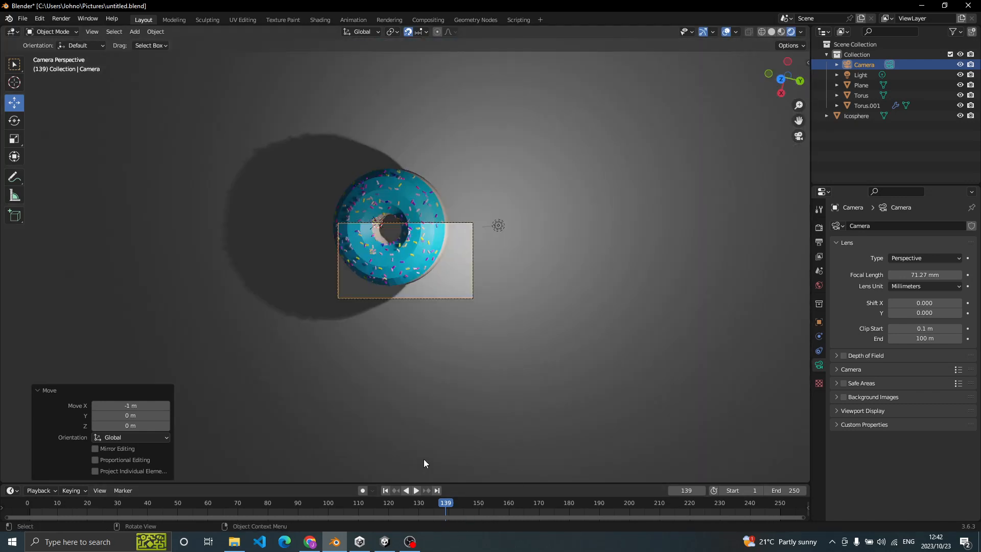
key(grave)
click(323, 504)
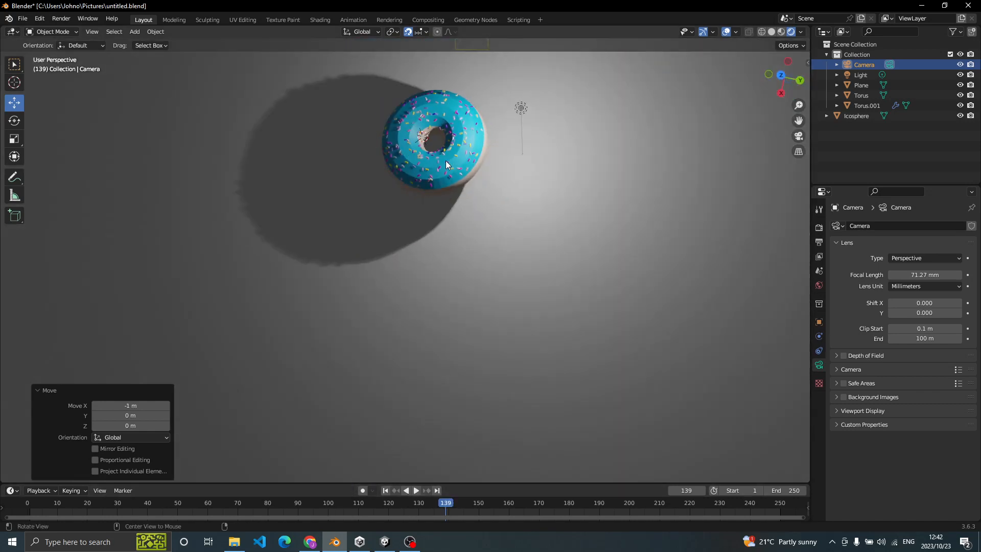
- Lower the camera by 2 m along the Z axis and check the donut through the camera view
middle_drag(446, 160, 434, 68)
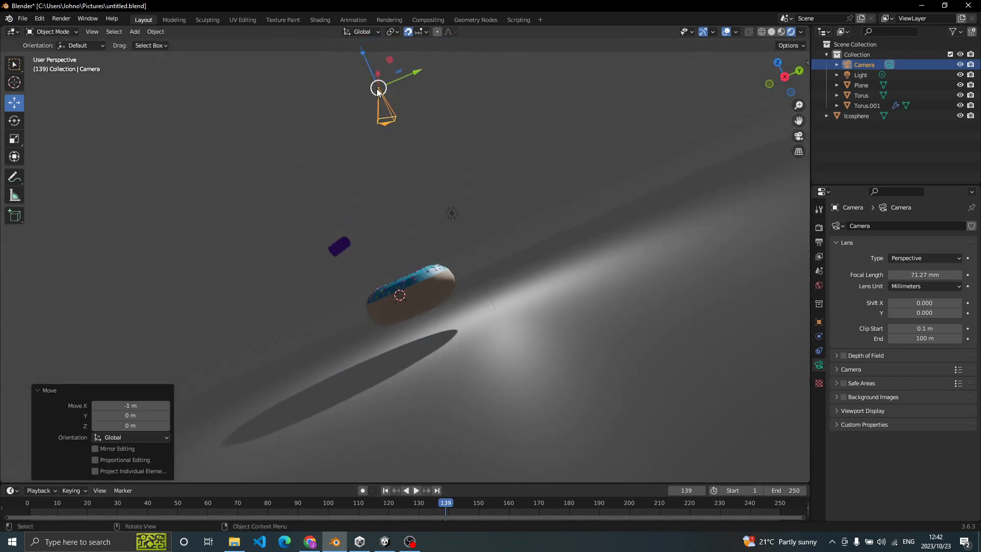
scroll(382, 95, up, 6)
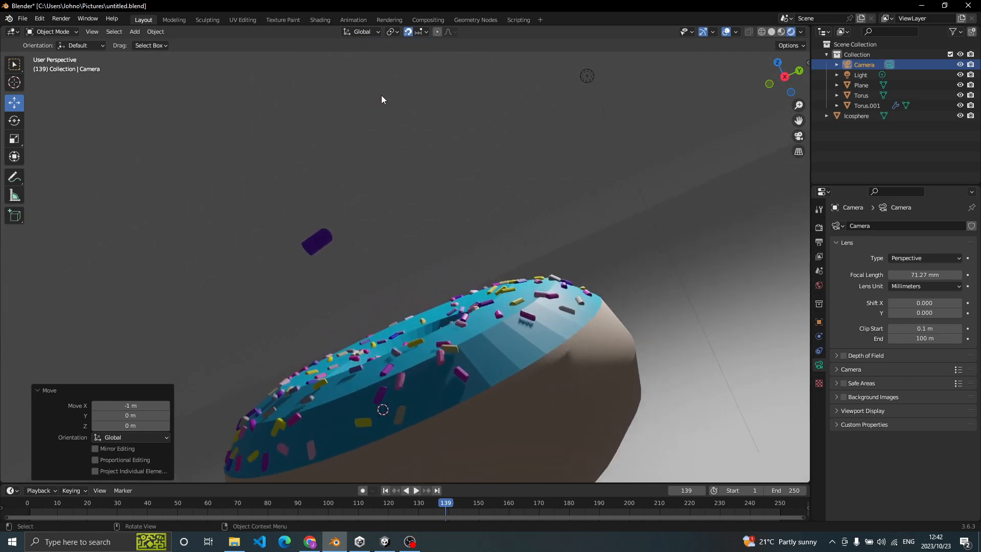
middle_drag(381, 95, 277, 146)
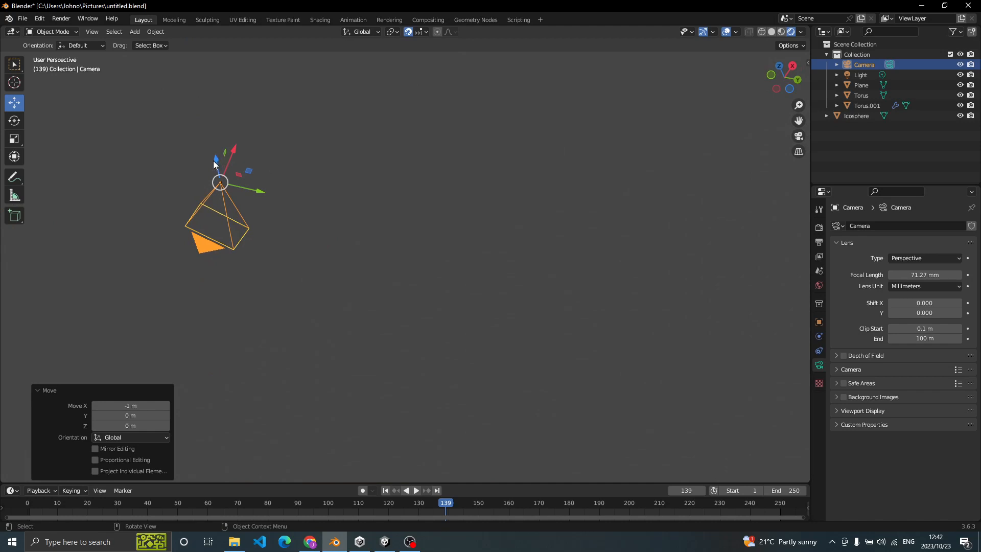
drag(219, 162, 222, 218)
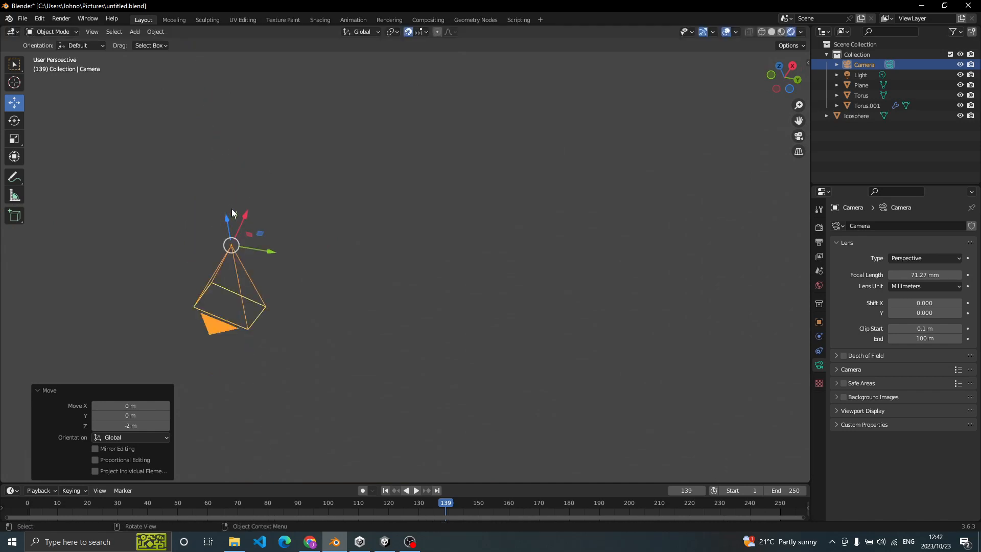
key(grave)
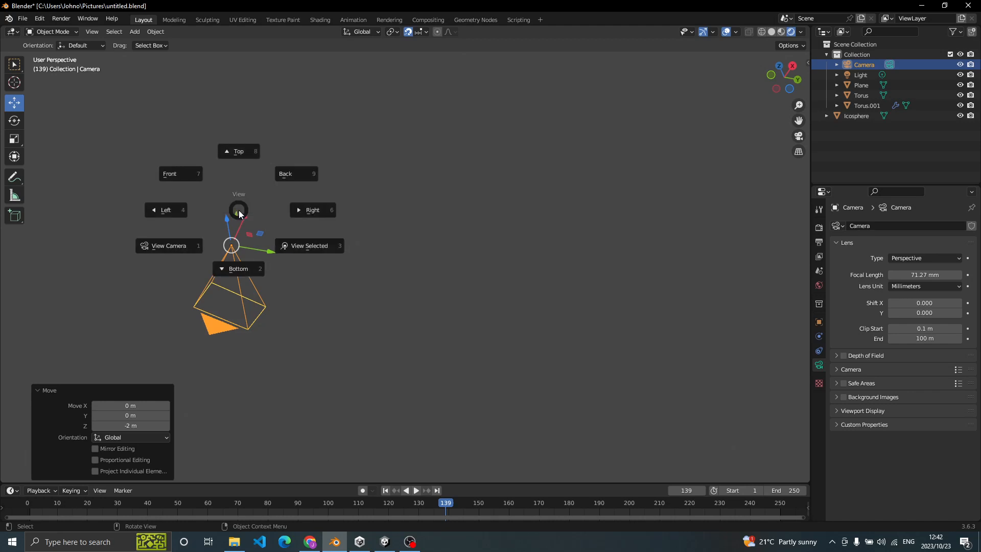
click(173, 243)
key(grave)
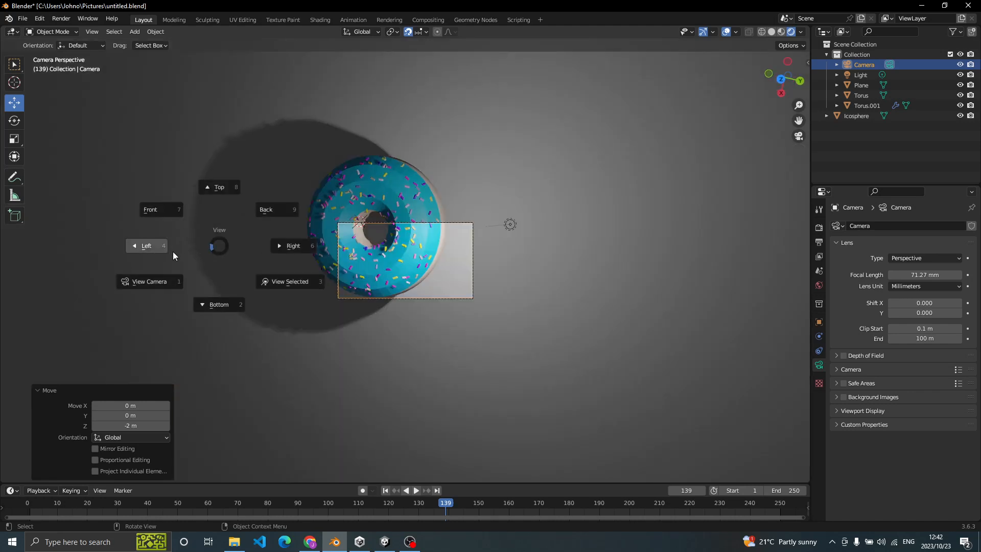
click(156, 261)
key(grave)
click(94, 343)
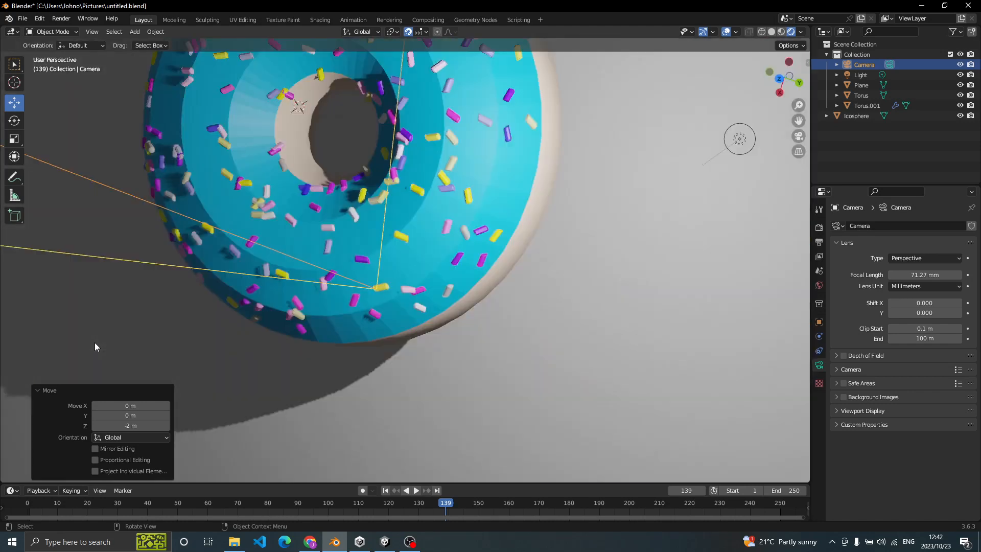
- Move the camera -1 m along the Y axis and check the donut's framing through the camera view
key(grave)
click(70, 358)
key(grave)
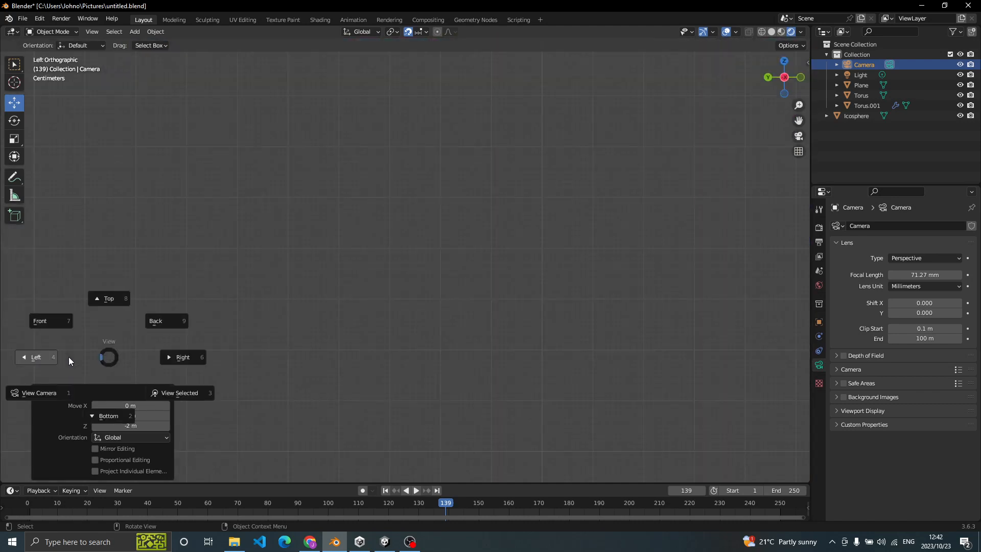
click(46, 393)
key(grave)
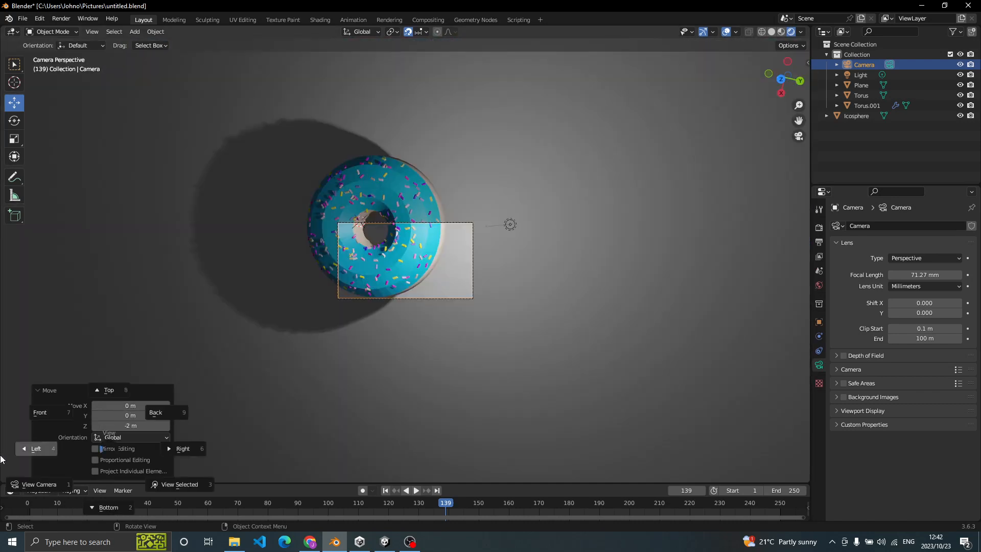
click(1, 515)
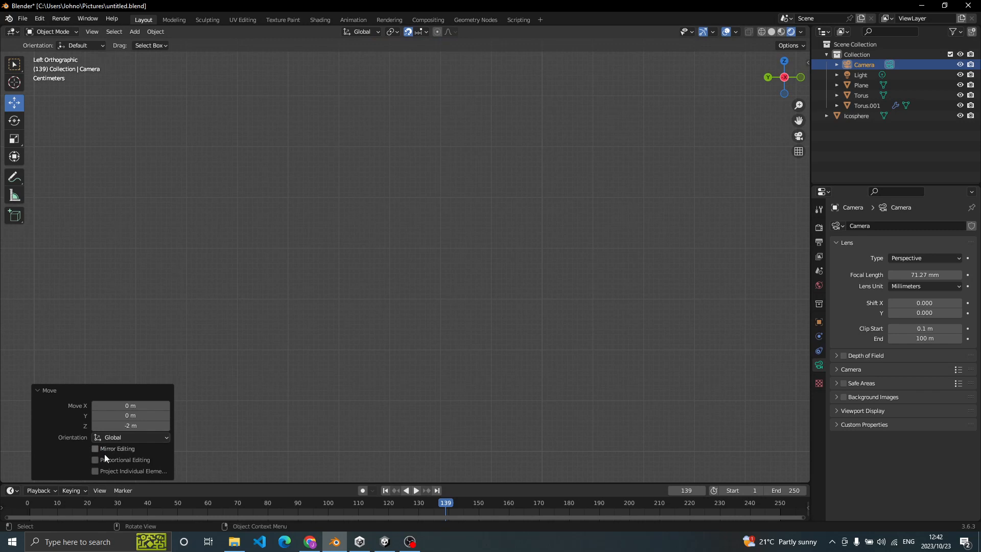
click(202, 437)
middle_drag(317, 393, 384, 353)
scroll(385, 353, down, 7)
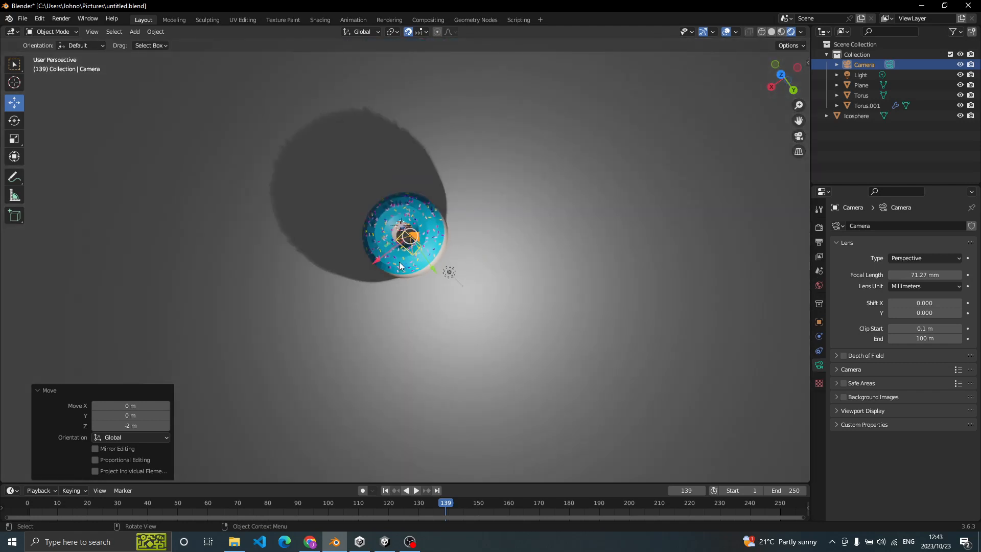
drag(430, 266, 430, 254)
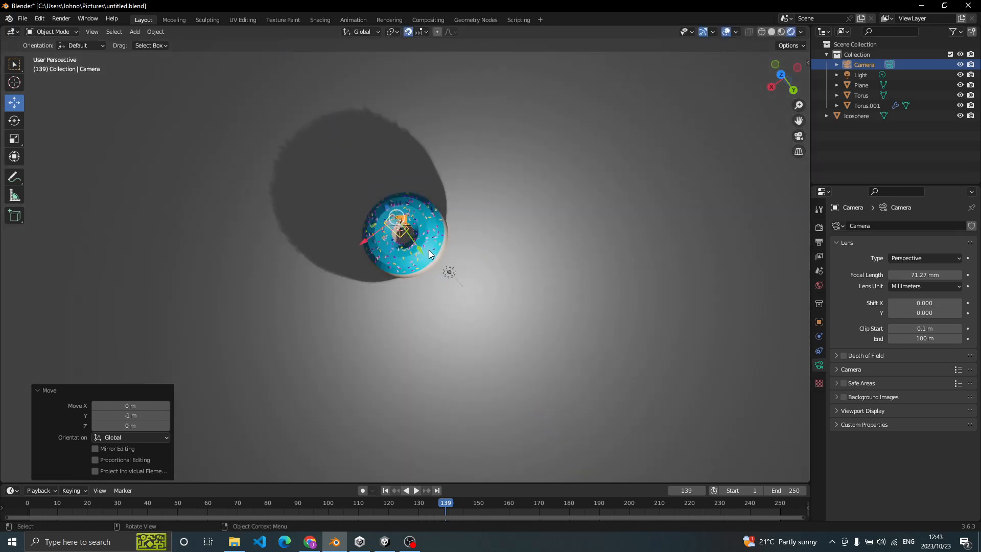
key(grave)
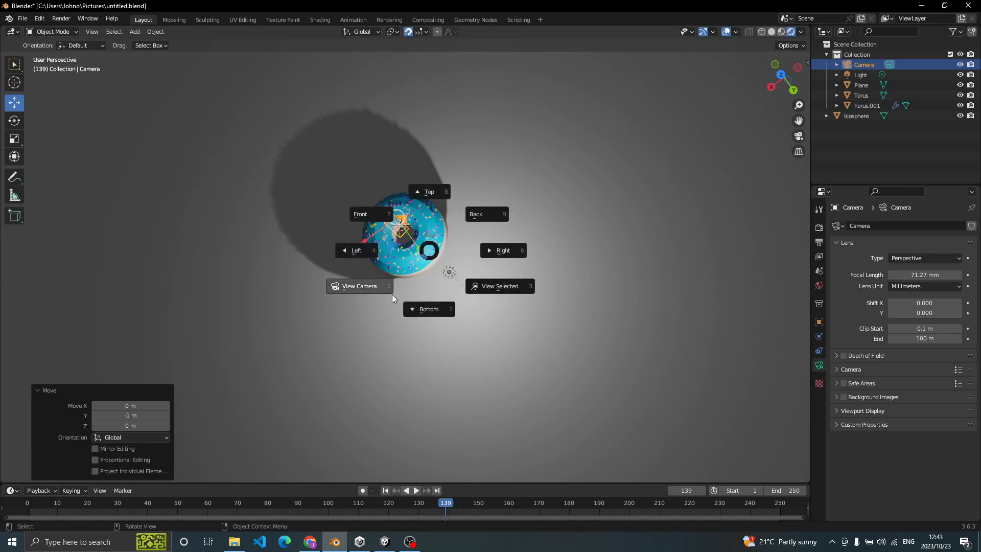
click(392, 294)
- Move the camera -1 m along the X axis and check the donut's position in the camera frame
key(grave)
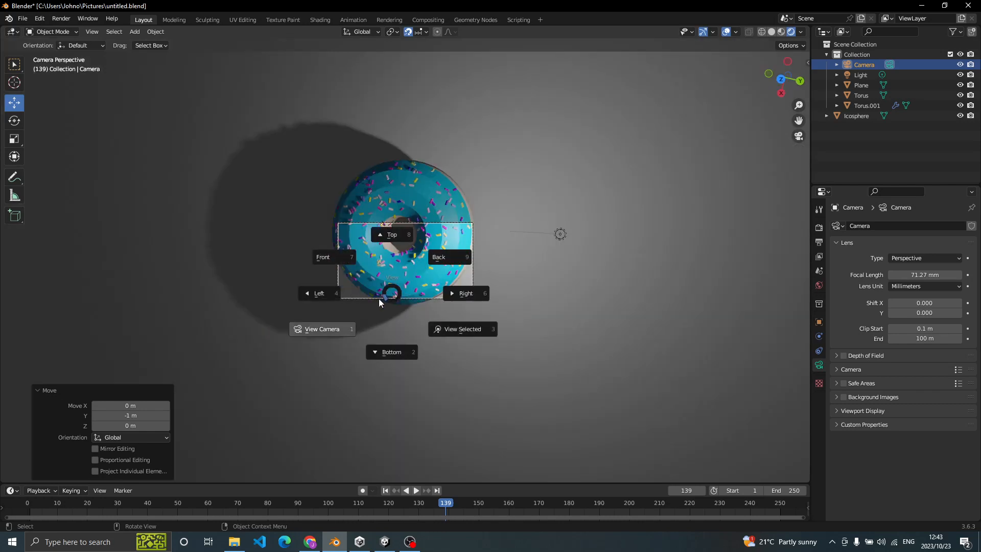
click(265, 336)
key(grave)
click(220, 386)
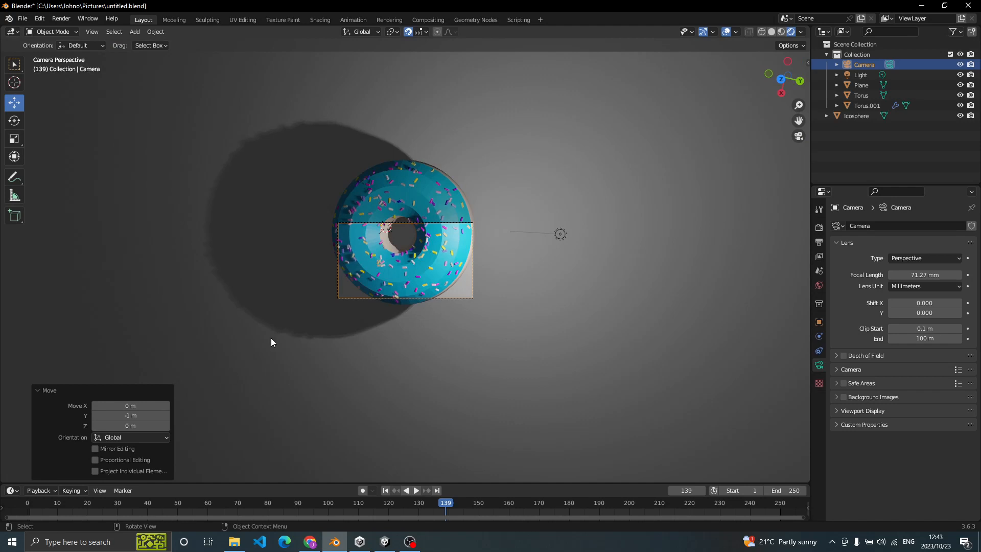
middle_drag(278, 335, 258, 323)
scroll(331, 285, down, 5)
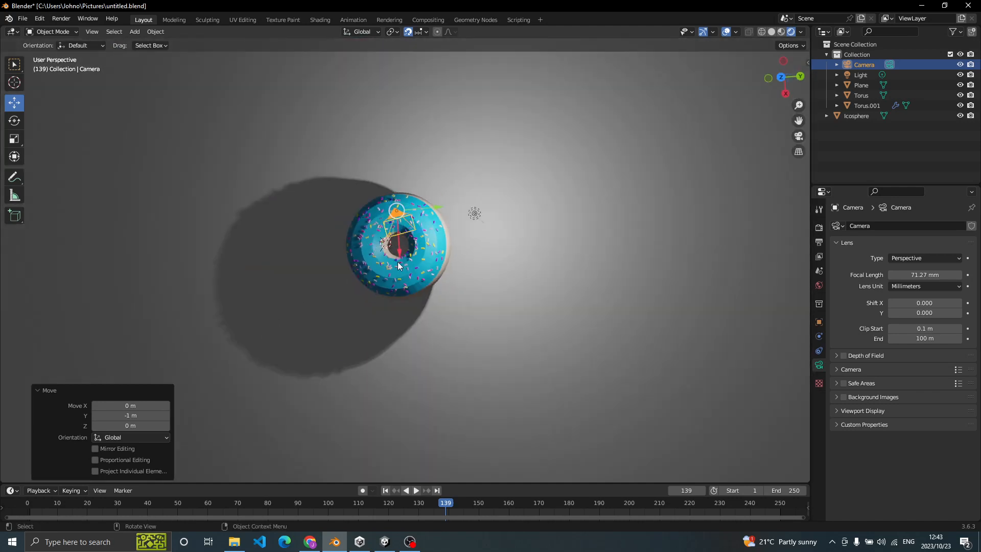
mouse_move(399, 254)
mouse_down()
mouse_move(400, 236)
mouse_move(409, 238)
mouse_up()
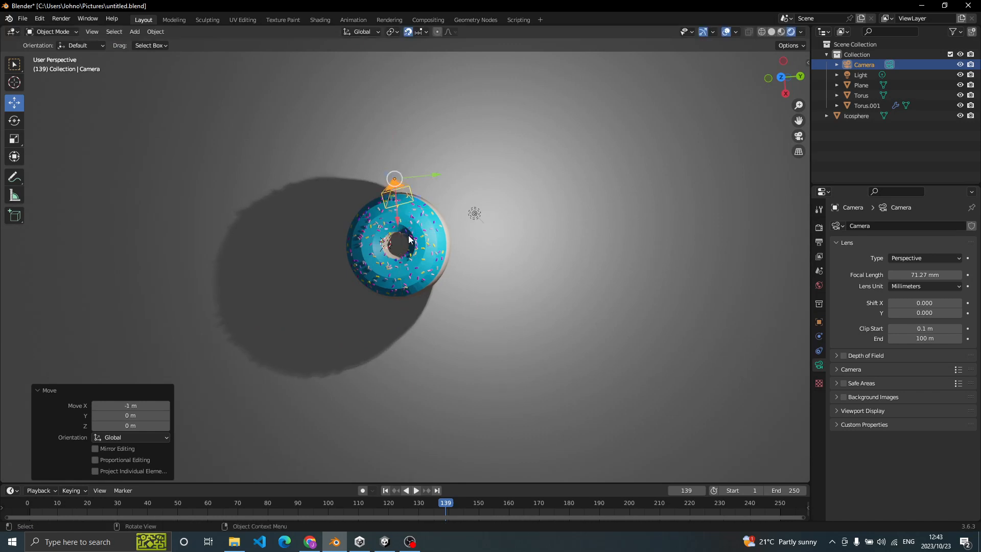
key(grave)
click(337, 293)
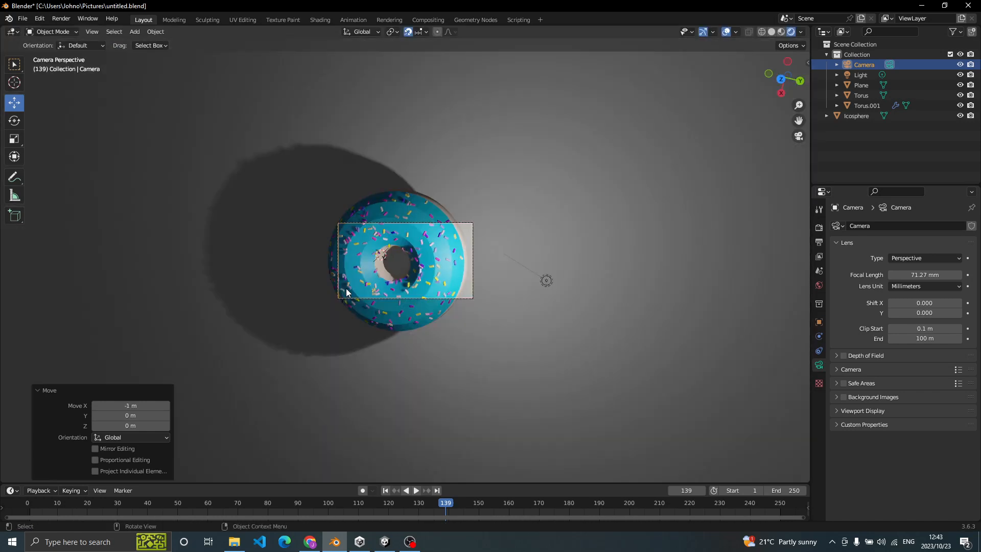
- Raise the camera 4 m along the Z axis and check the donut through the camera view
key(grave)
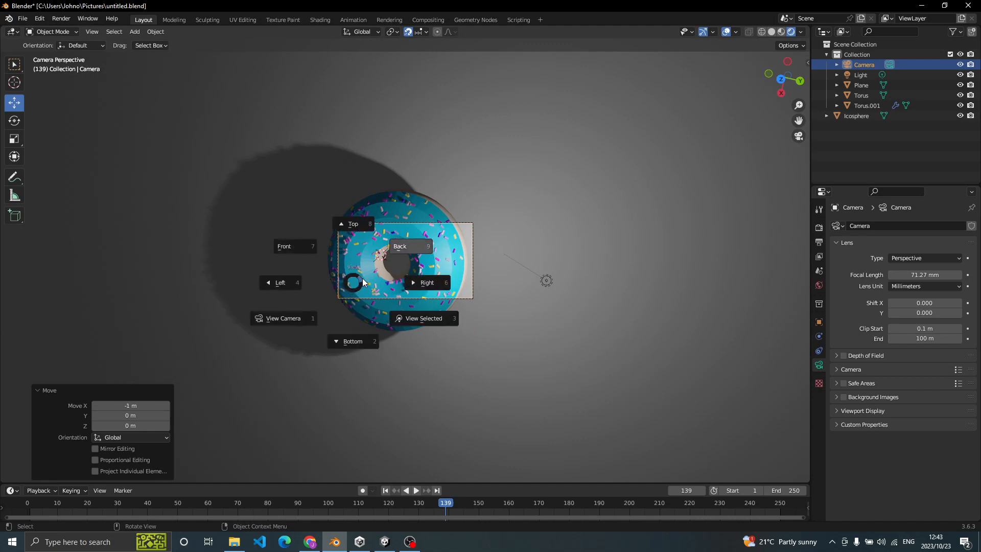
click(305, 313)
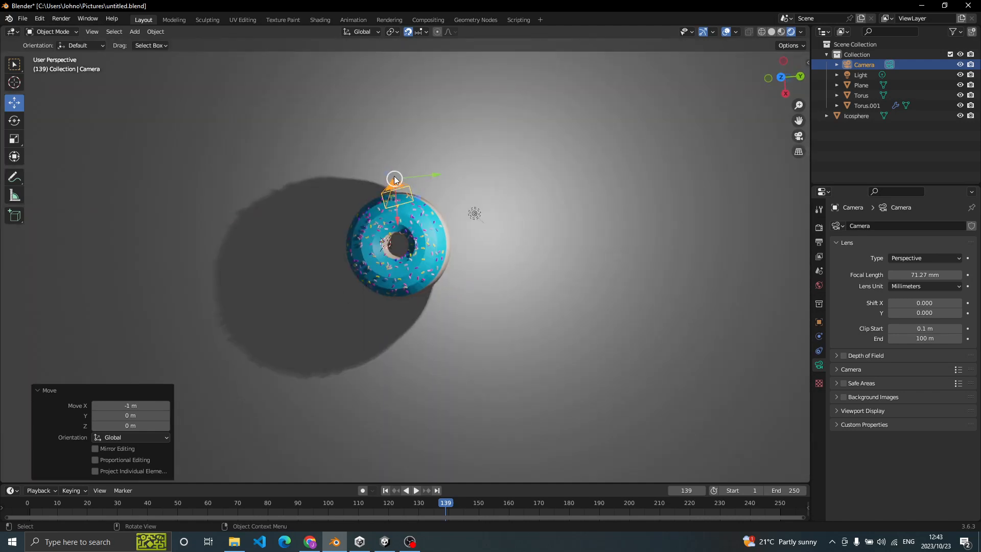
drag(385, 178, 352, 131)
key(grave)
click(235, 212)
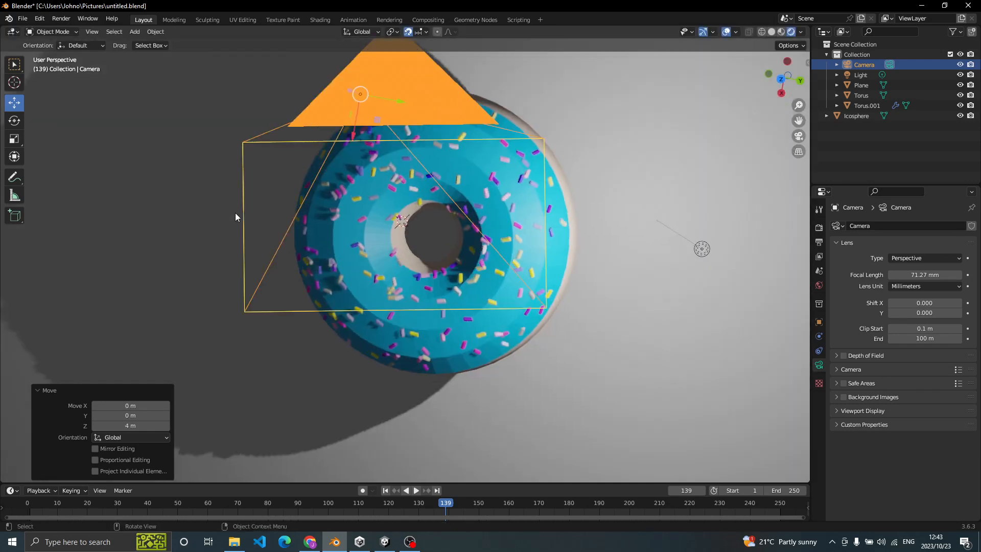
key(grave)
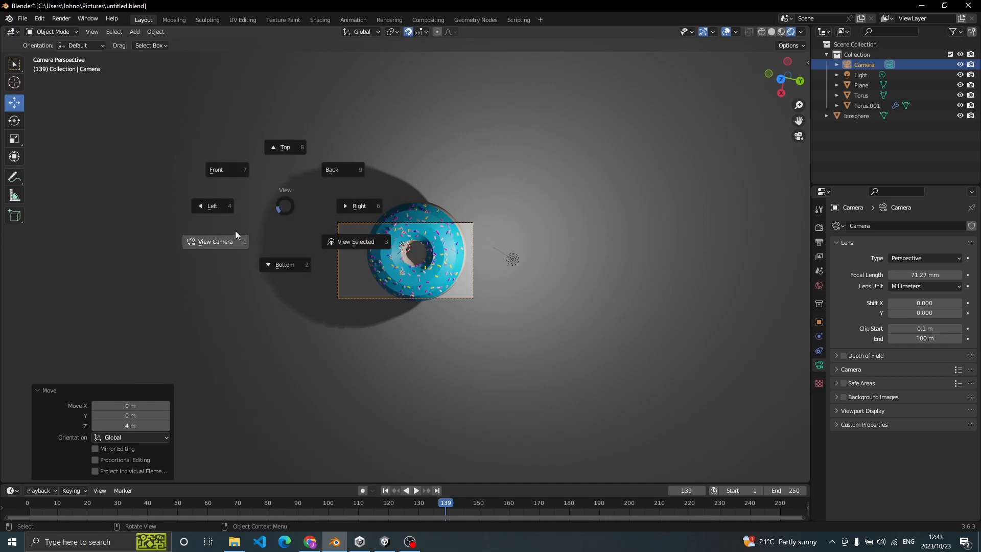
click(182, 272)
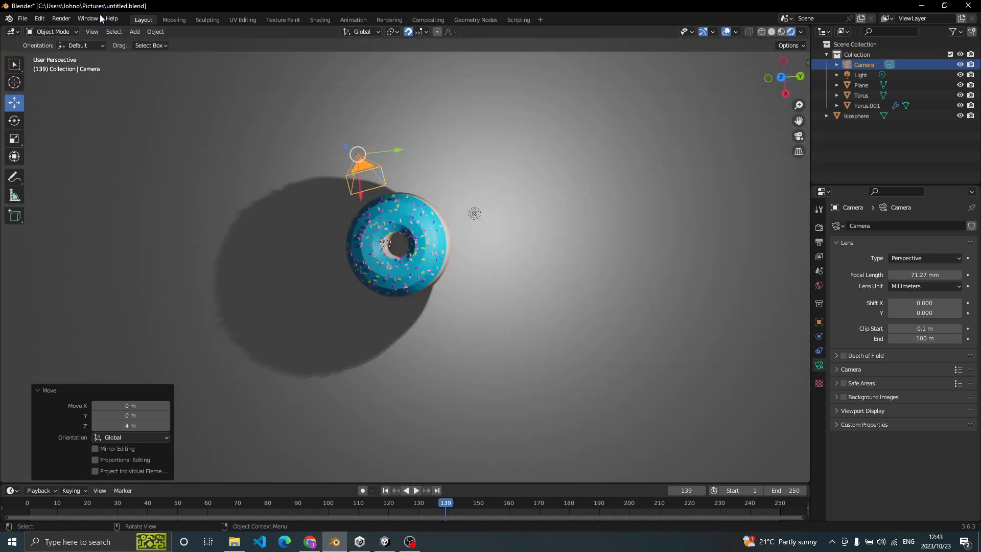
- Render a still image of the donut from the camera and close the render window
click(68, 19)
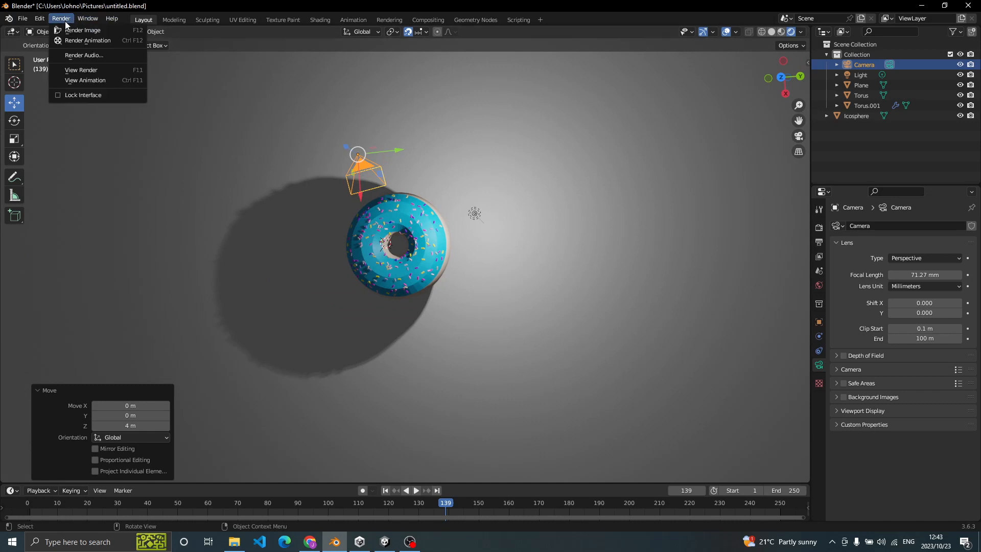
click(94, 31)
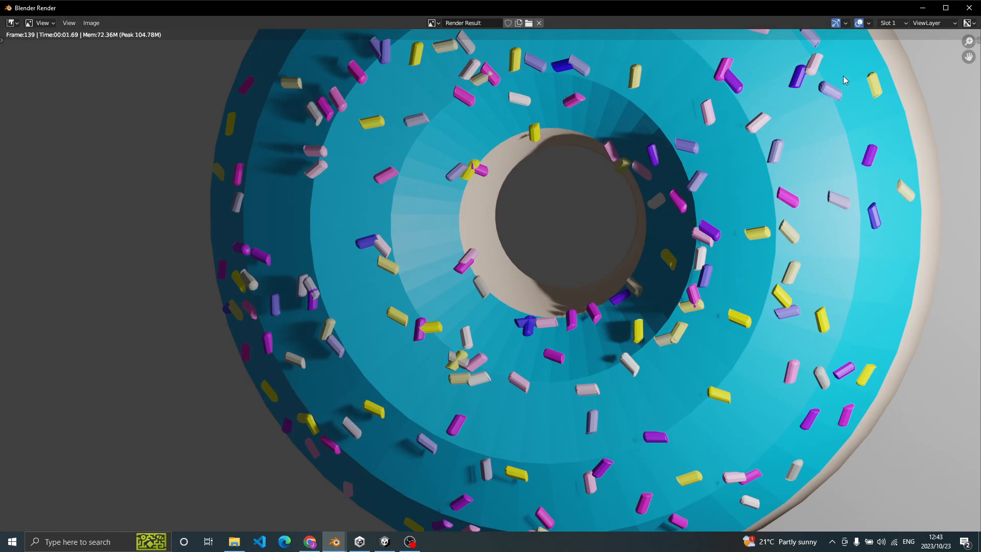
click(969, 8)
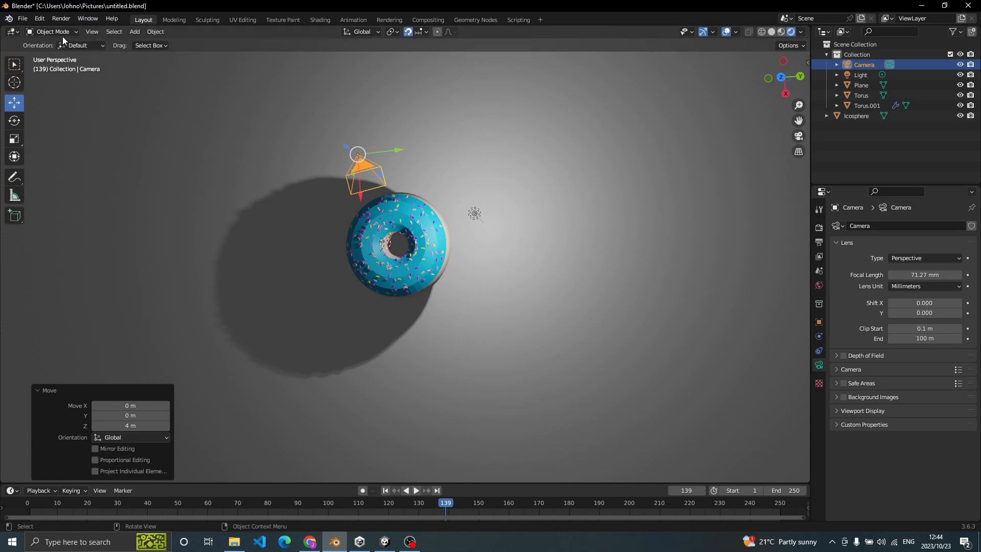
- Open the FBX export dialog for the scene
click(23, 19)
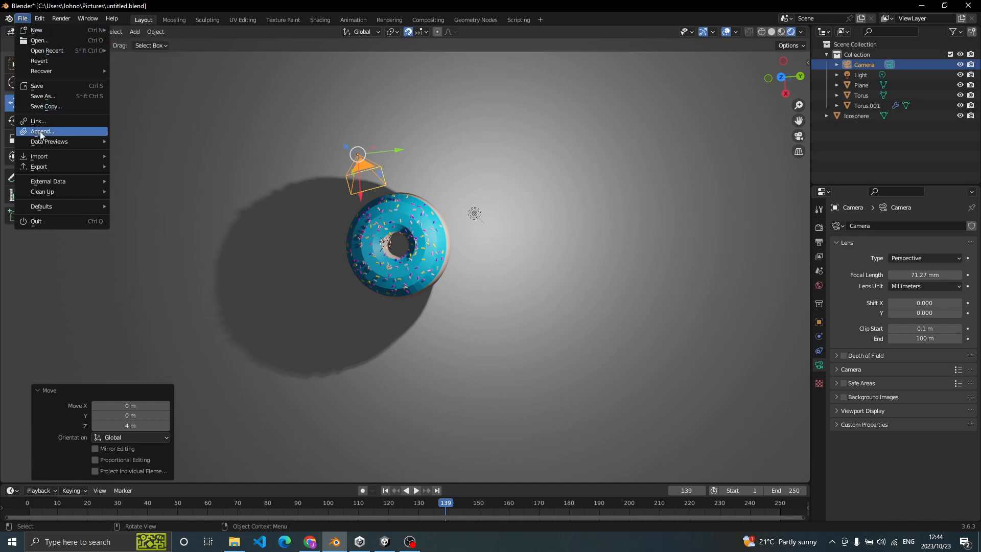
mouse_move(49, 169)
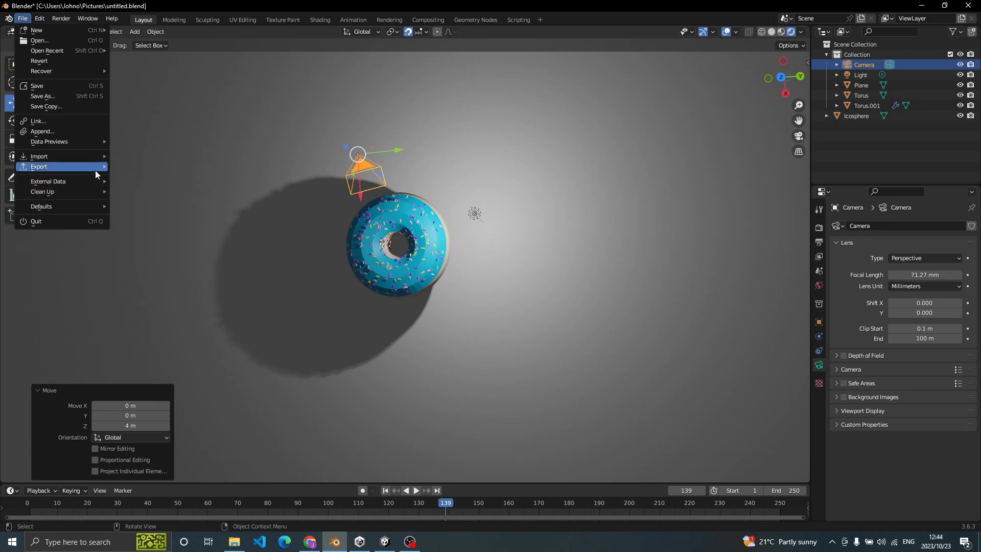
mouse_move(95, 170)
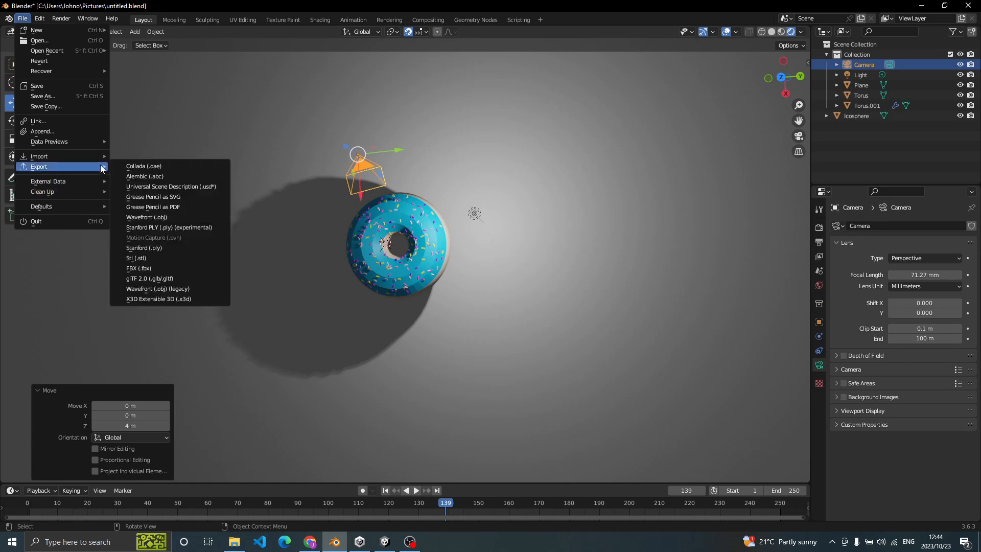
click(166, 268)
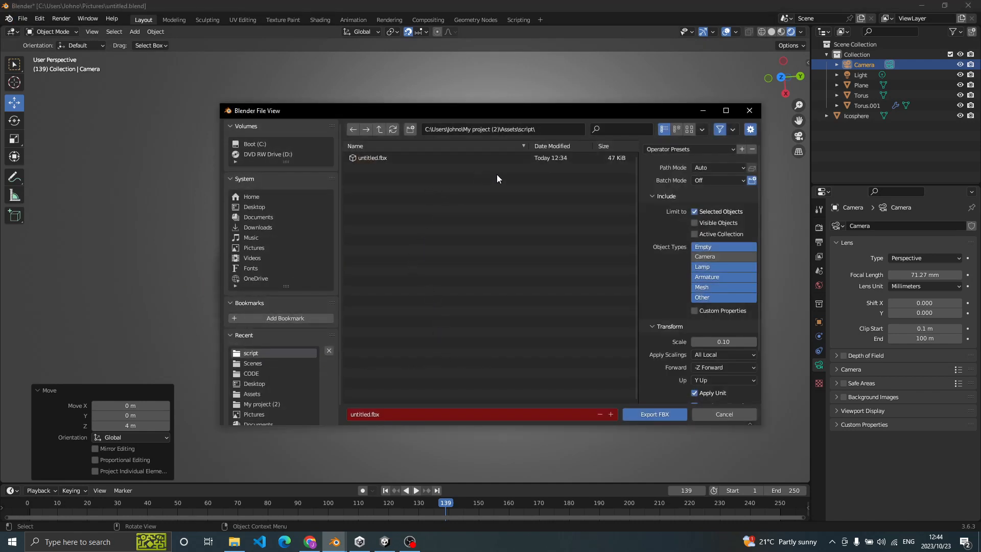
- Review the FBX export's Include and Transform options, and minimise the export window to get back to the scene
right_click(385, 158)
click(437, 186)
scroll(743, 334, down, 2)
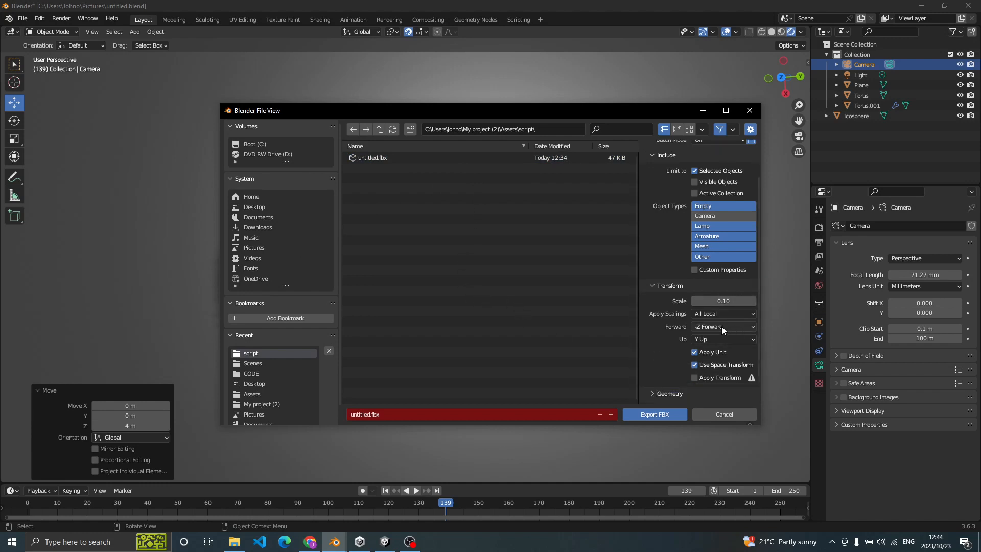
scroll(722, 330, down, 1)
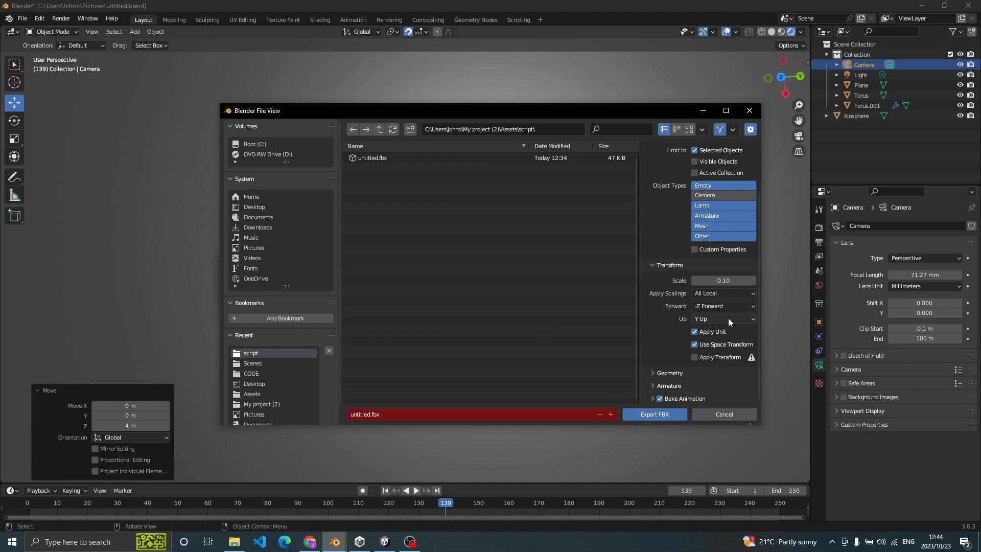
scroll(732, 311, up, 2)
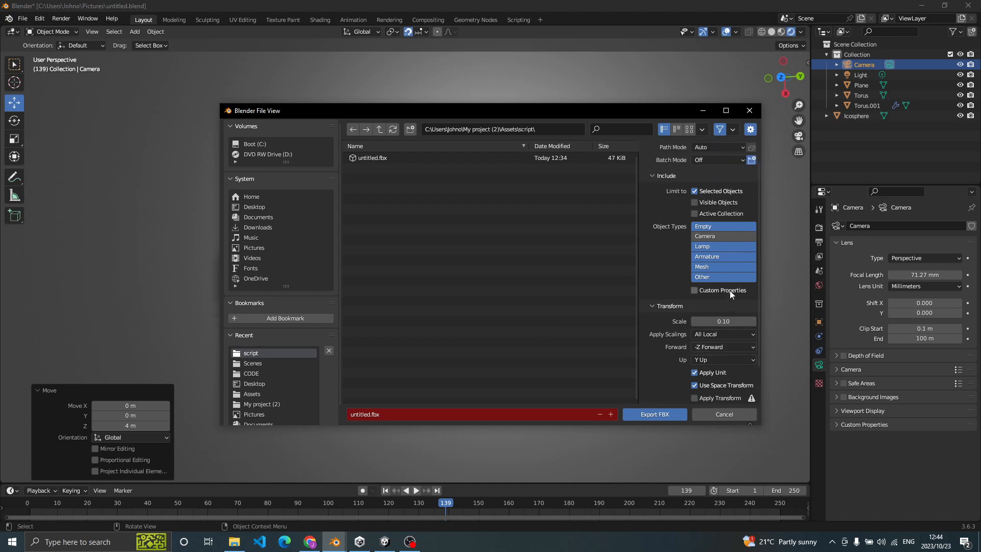
click(705, 111)
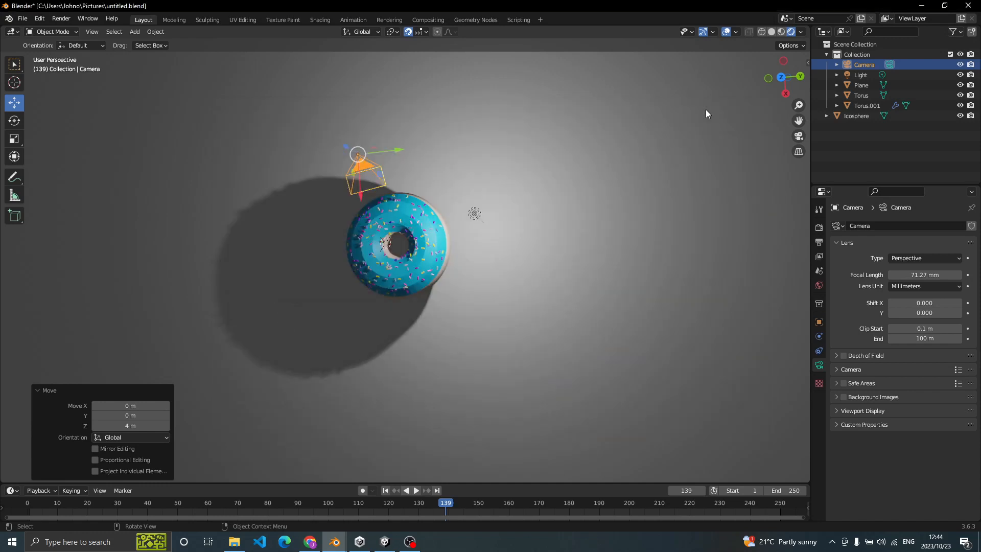
- Add the sprinkled icing and the donut body to the current camera selection
shift+click(411, 211)
scroll(443, 237, up, 7)
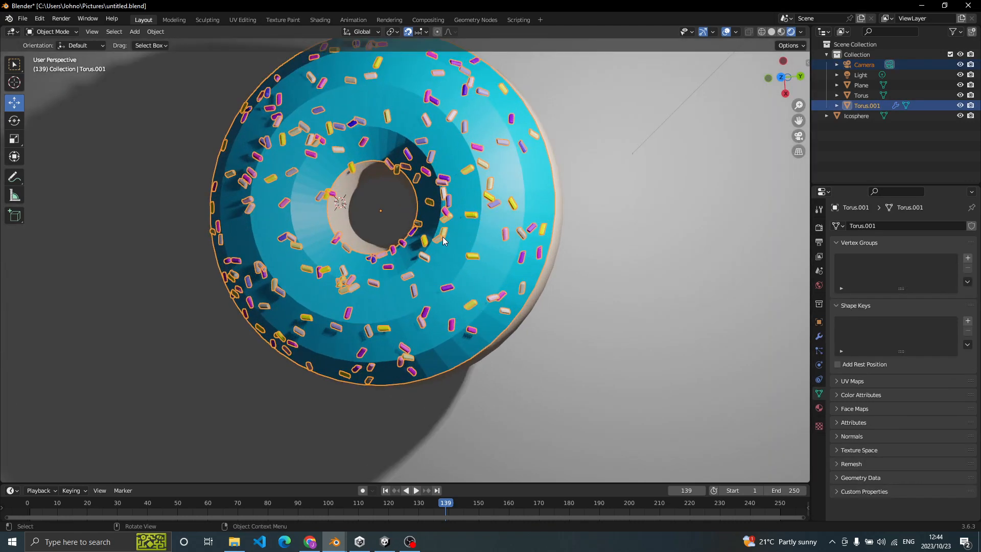
shift+click(342, 229)
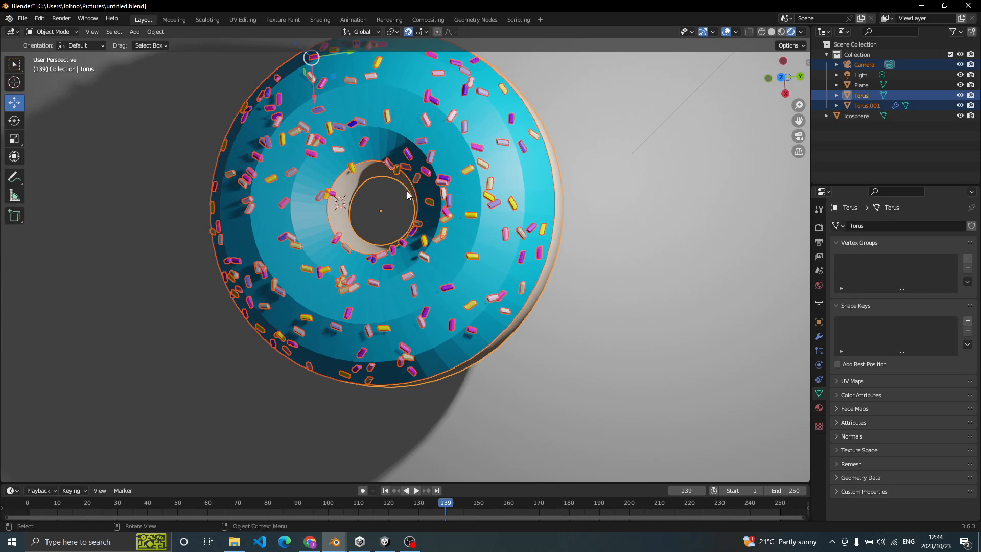
middle_drag(407, 189, 369, 90)
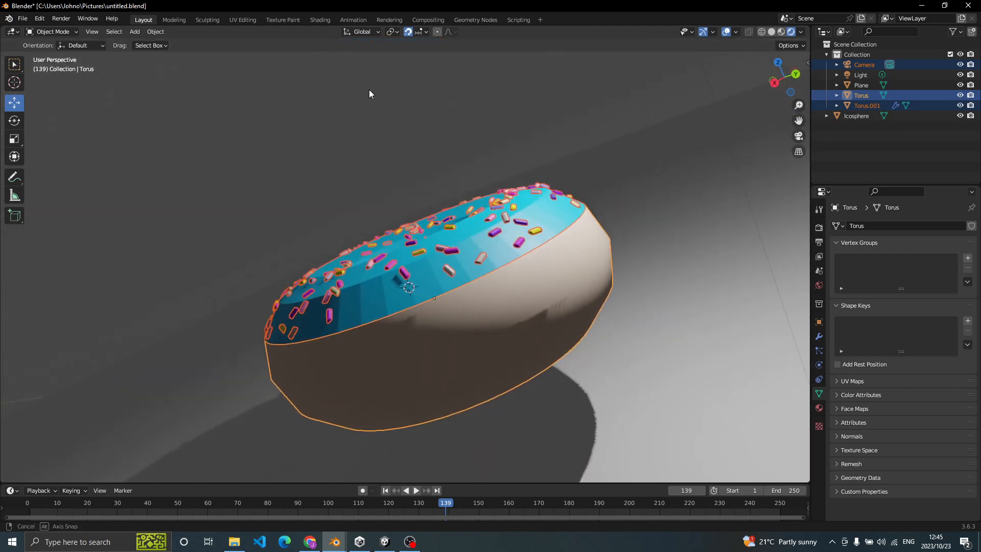
scroll(398, 170, down, 5)
scroll(397, 184, down, 2)
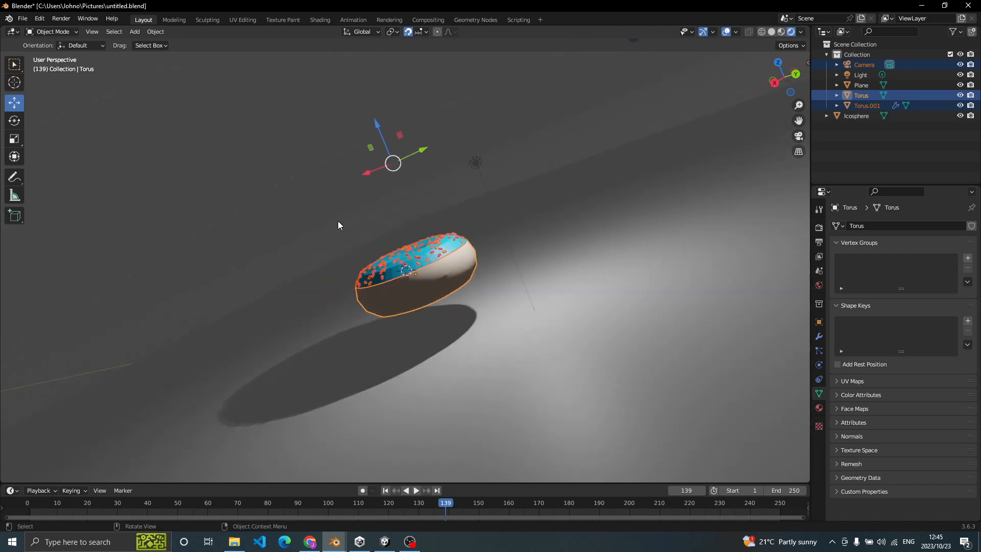
- Select only the sprinkled icing and the donut body, leaving the camera out of the selection
click(395, 267)
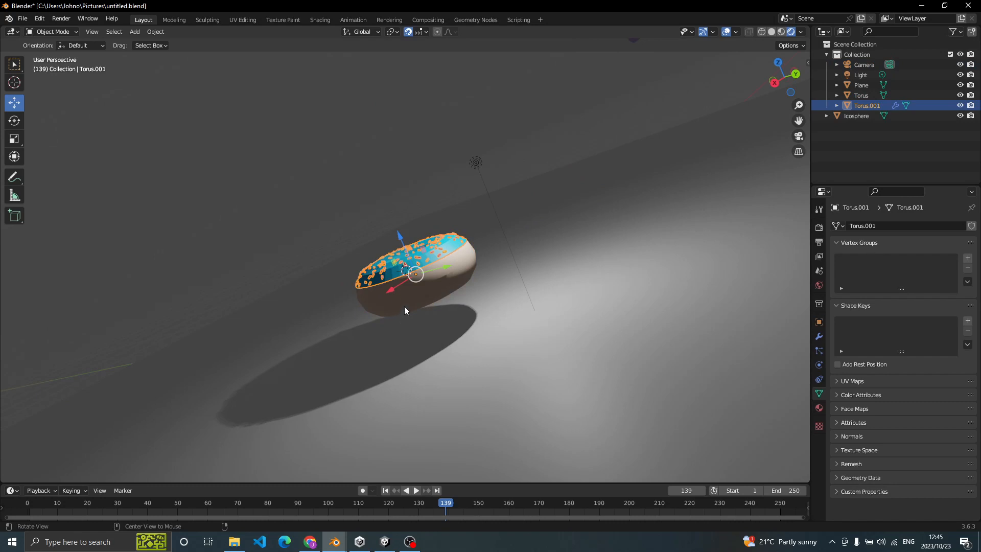
middle_drag(413, 295, 413, 293)
shift+click(467, 250)
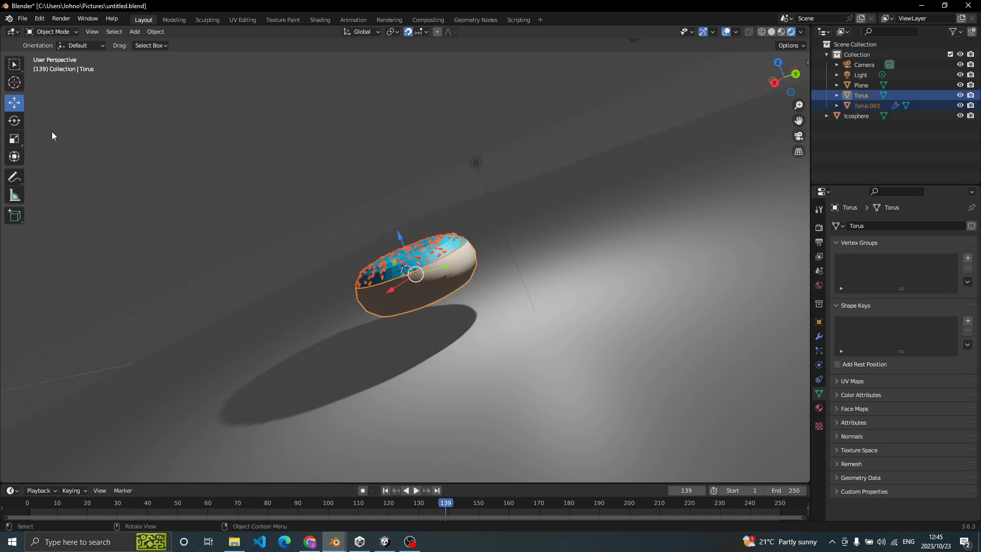
- Export only the selected donut and icing as untitled.fbx, overwriting the file in the My project (2) Assets\script folder
click(20, 19)
mouse_move(72, 168)
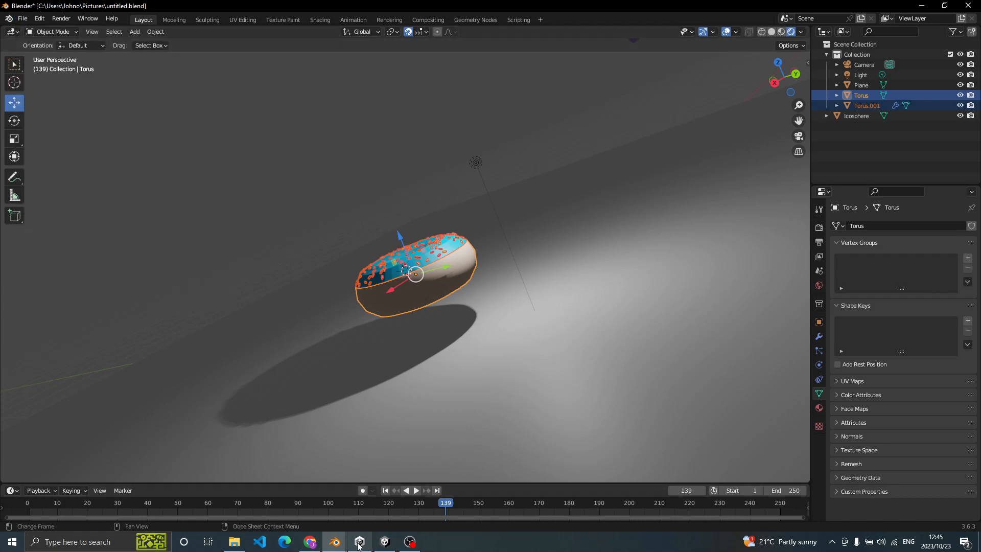
mouse_move(333, 542)
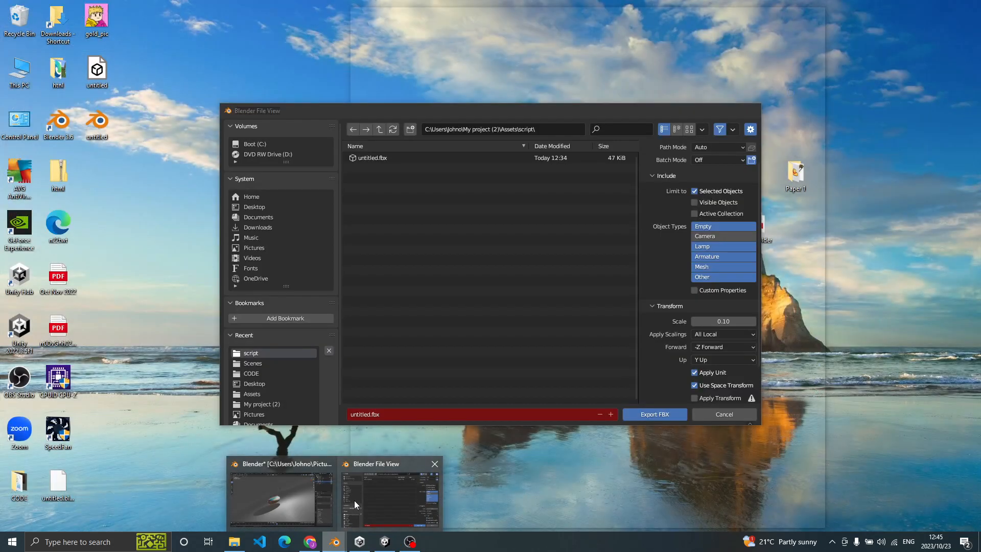
click(354, 501)
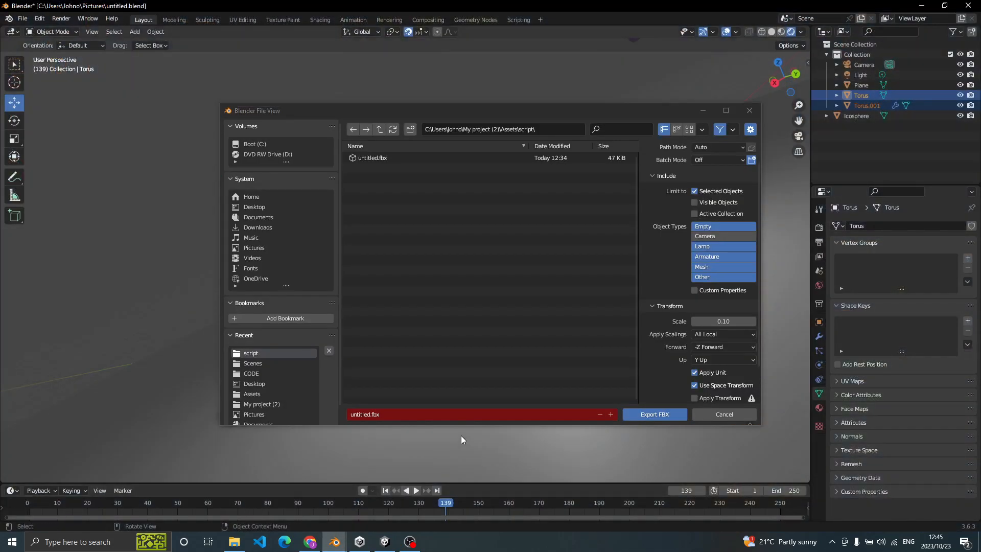
scroll(688, 232, down, 1)
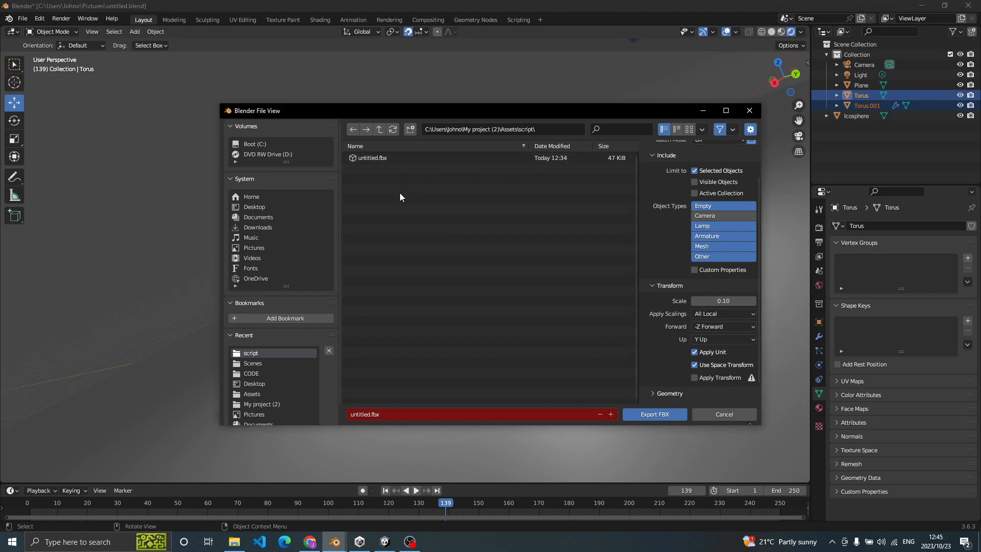
scroll(695, 189, up, 1)
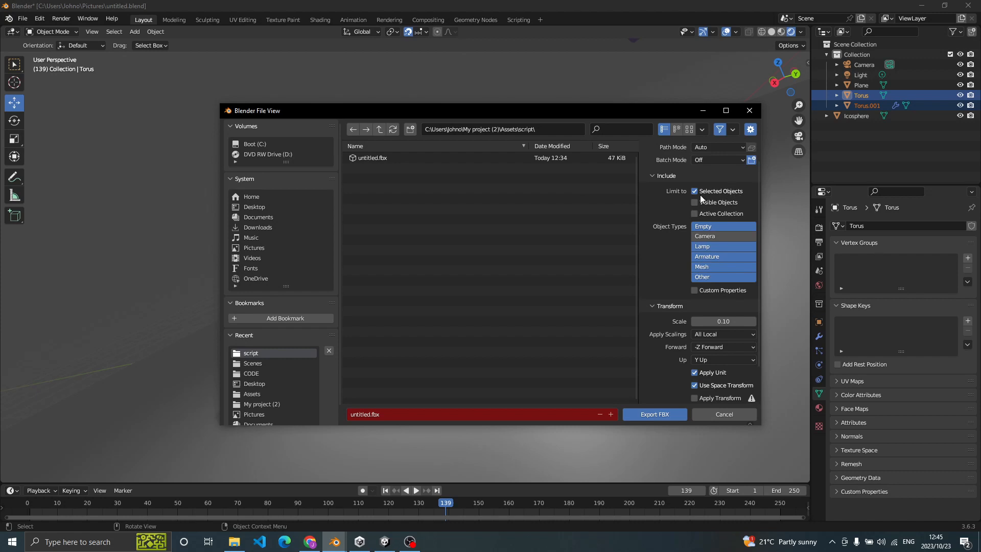
scroll(716, 189, down, 2)
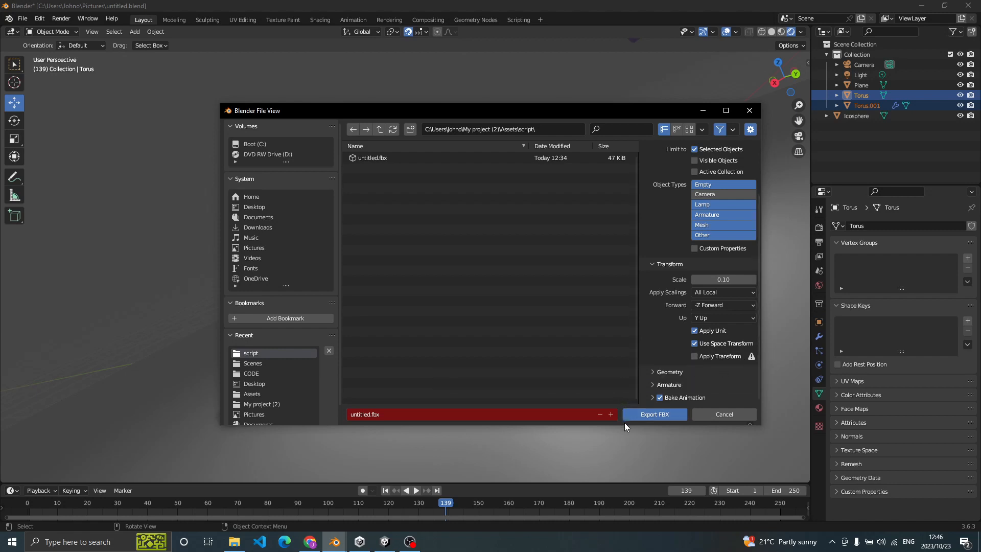
click(657, 415)
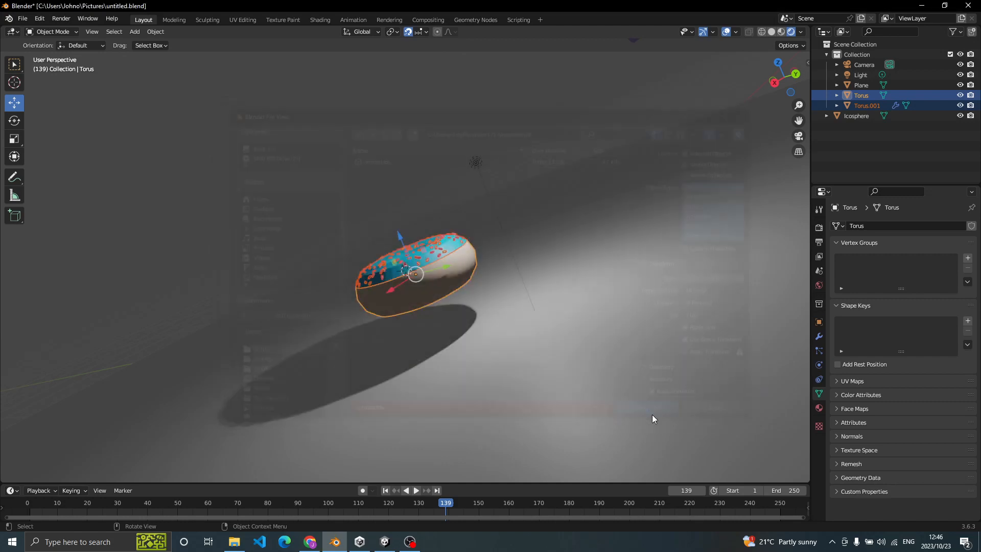
- Switch to Unity and delete the existing untitled donut object from SampleScene
click(385, 541)
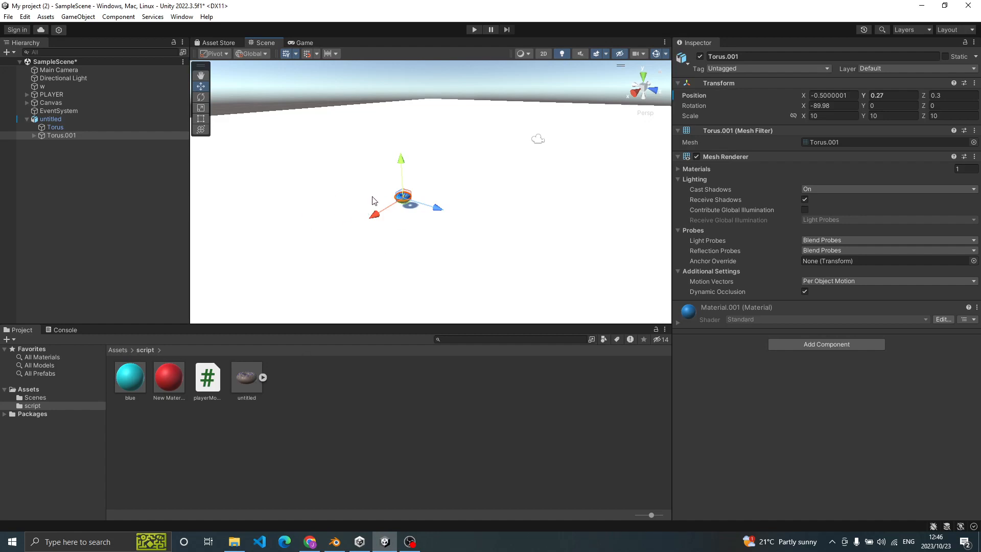
right_click(36, 119)
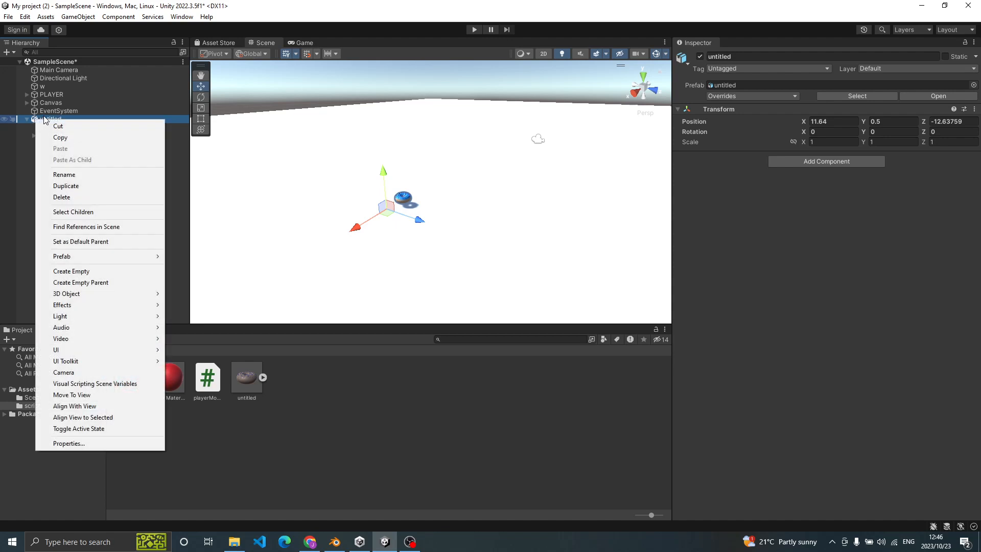
click(39, 118)
right_click(39, 119)
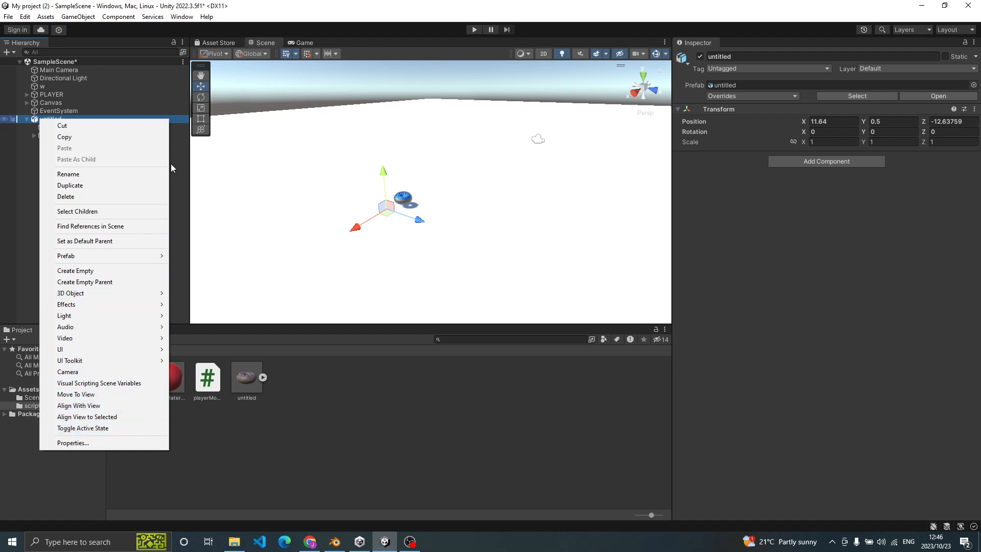
click(67, 199)
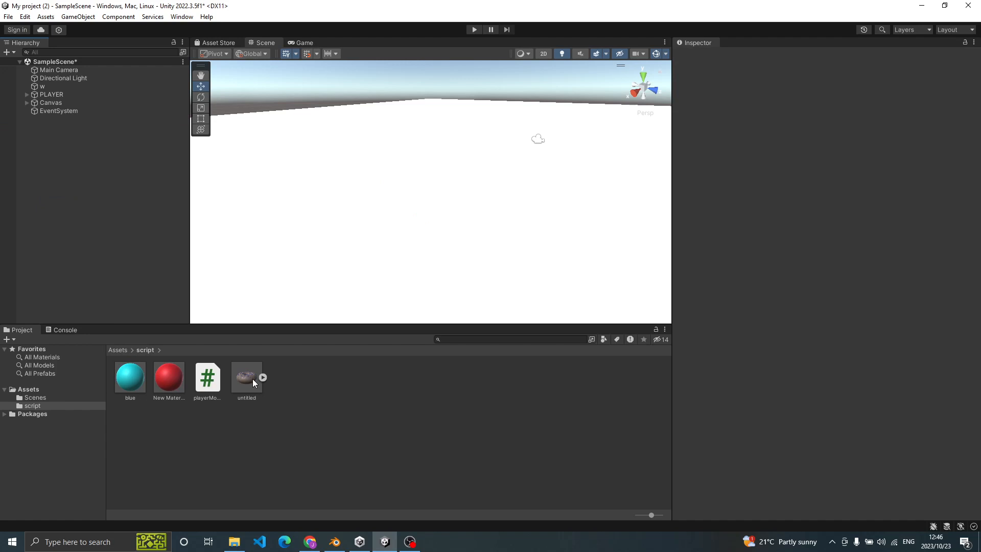
- Check the contents of the project's Scenes folder and return to the script folder
click(81, 393)
click(79, 396)
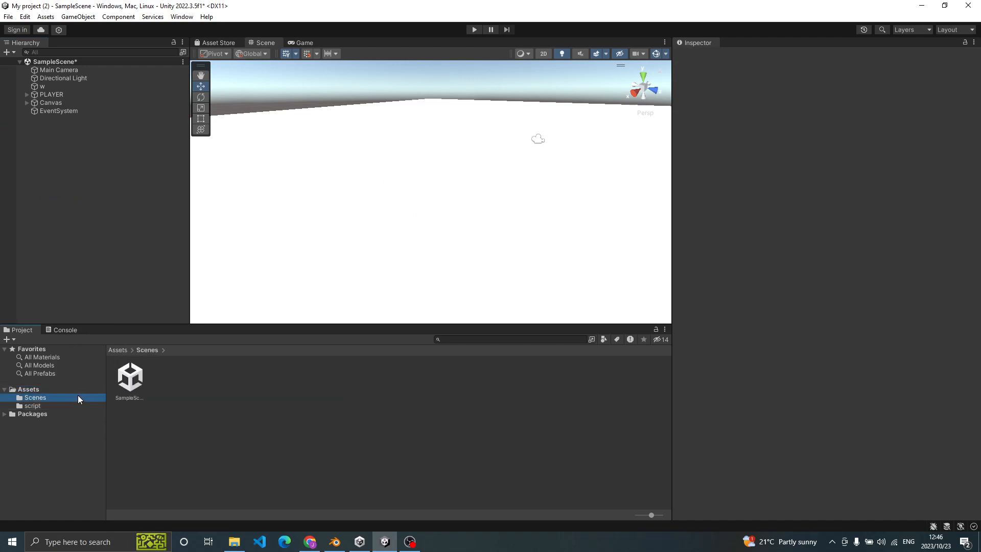
click(70, 404)
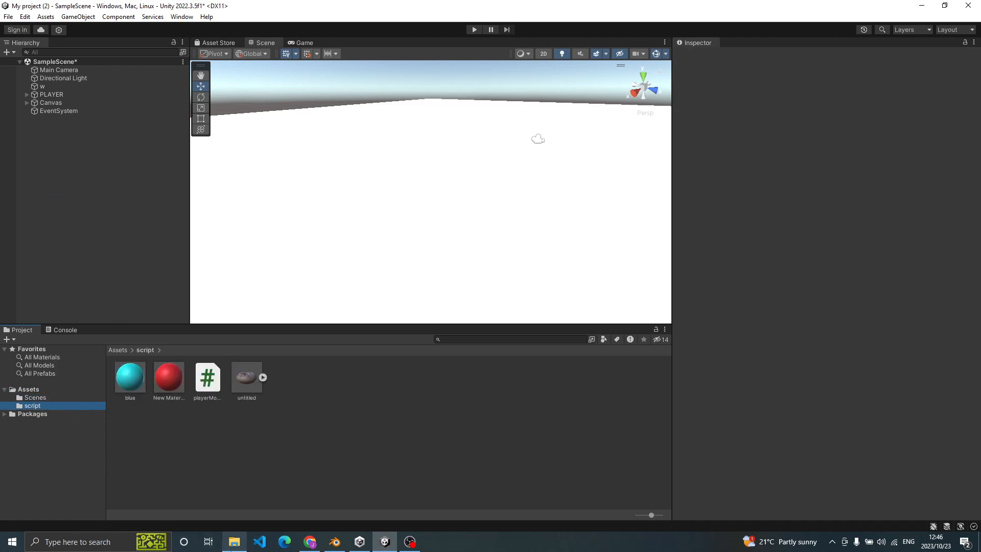
- Browse the pinned folders in File Explorer, look through My project's Assets folder, and close the window
click(335, 542)
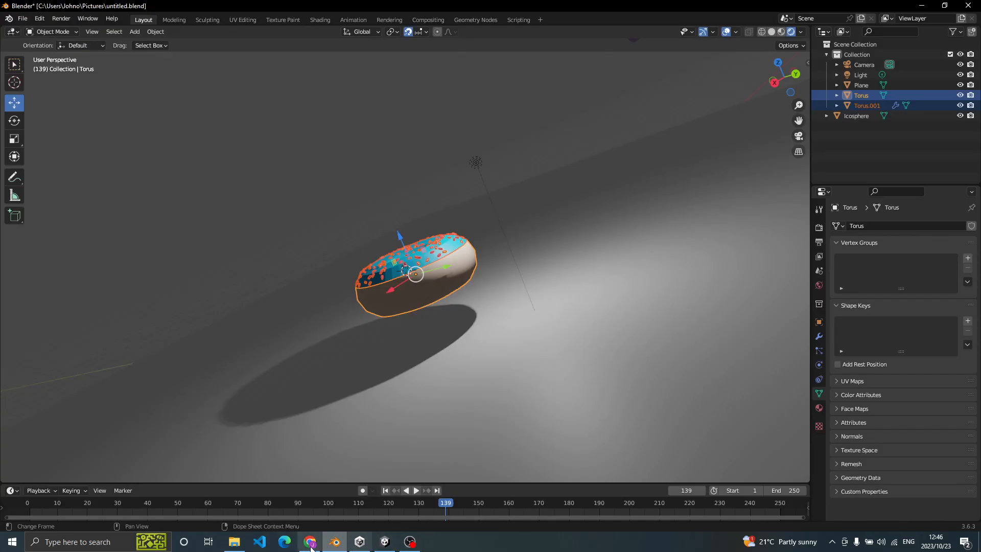
click(234, 542)
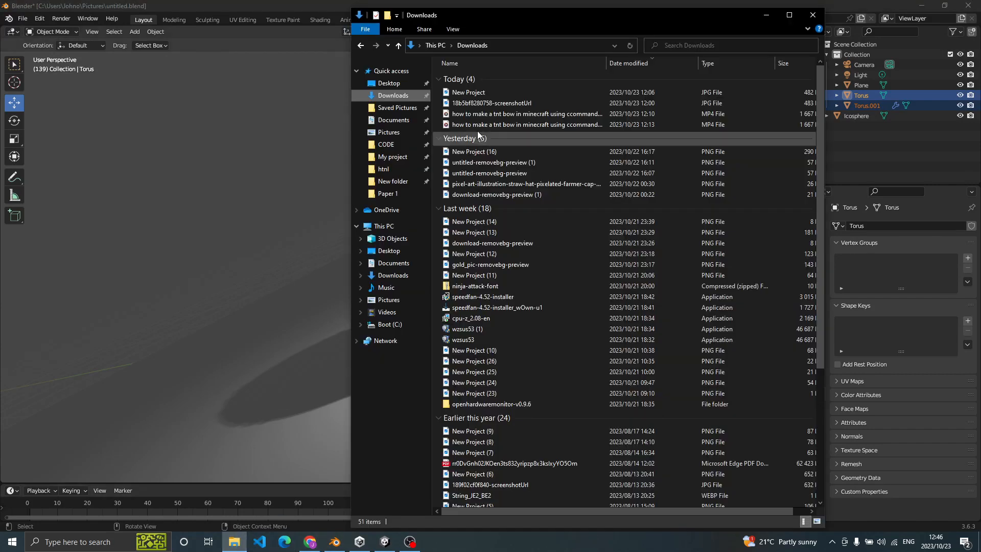
click(364, 86)
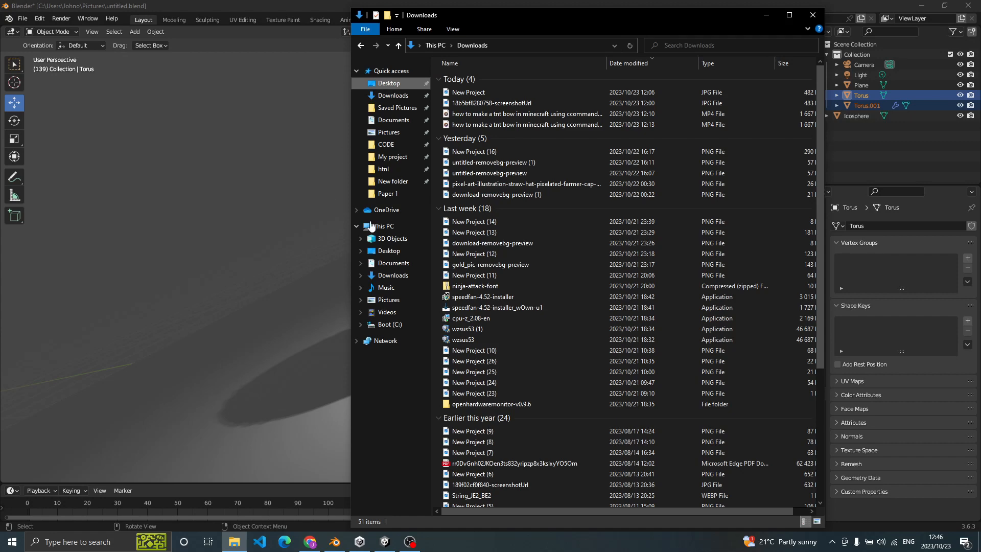
click(408, 193)
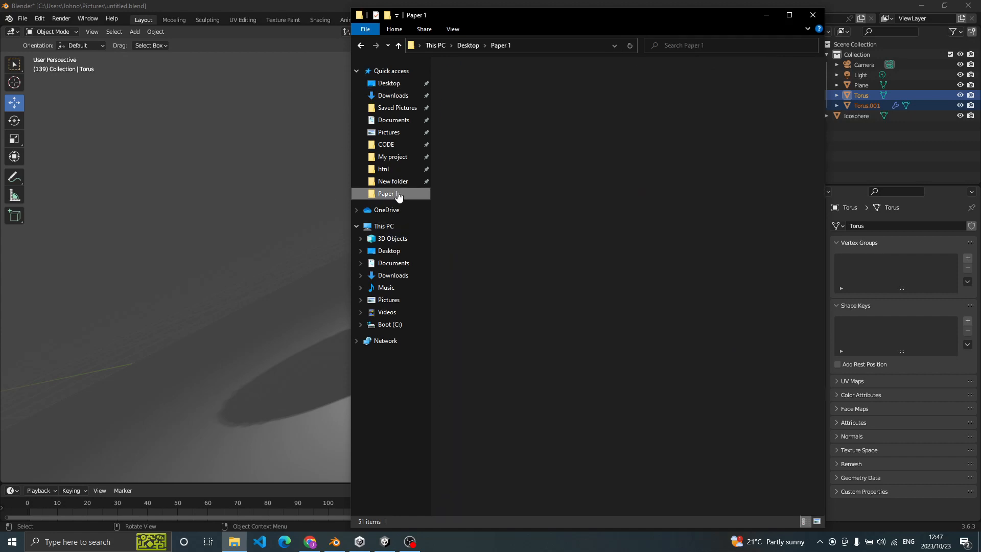
click(404, 182)
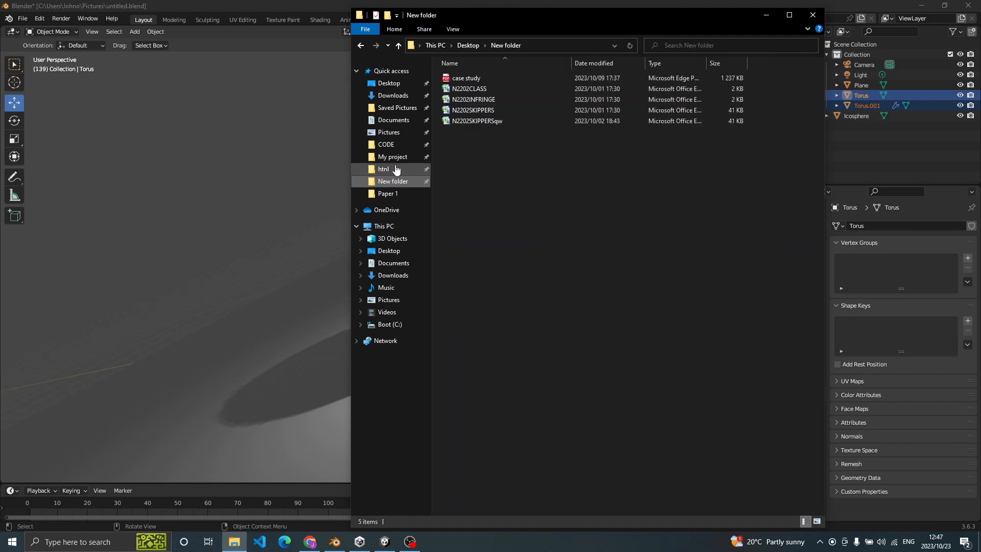
click(383, 158)
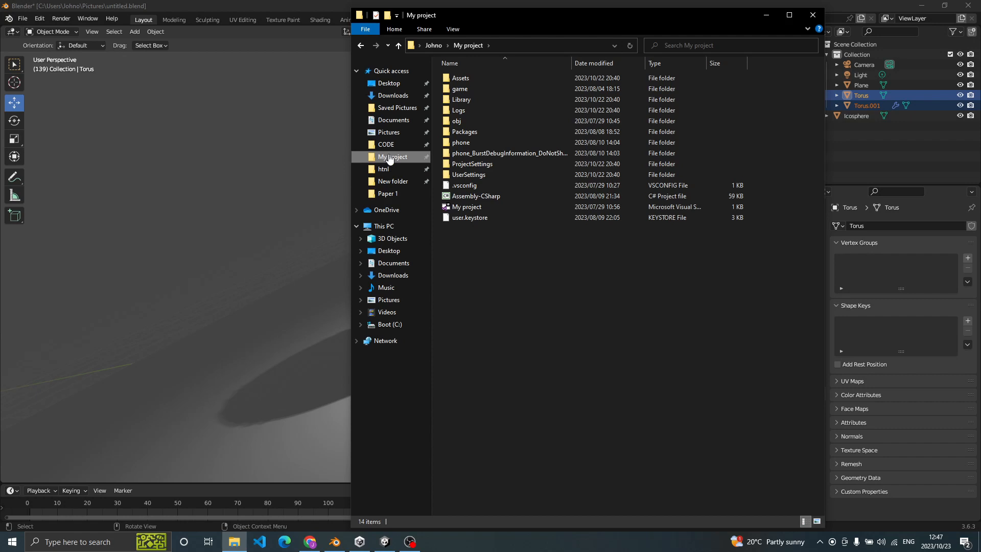
drag(390, 158, 385, 203)
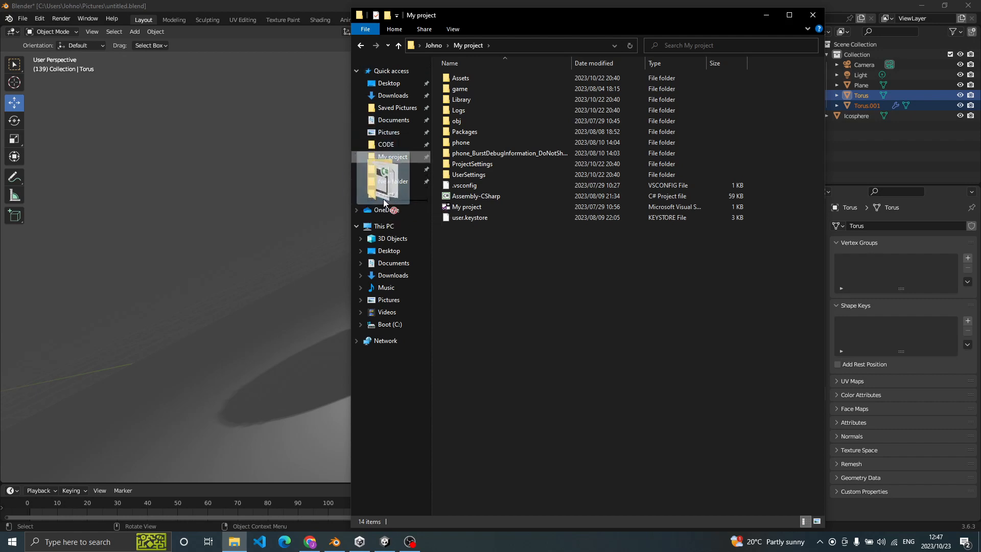
drag(384, 203, 384, 203)
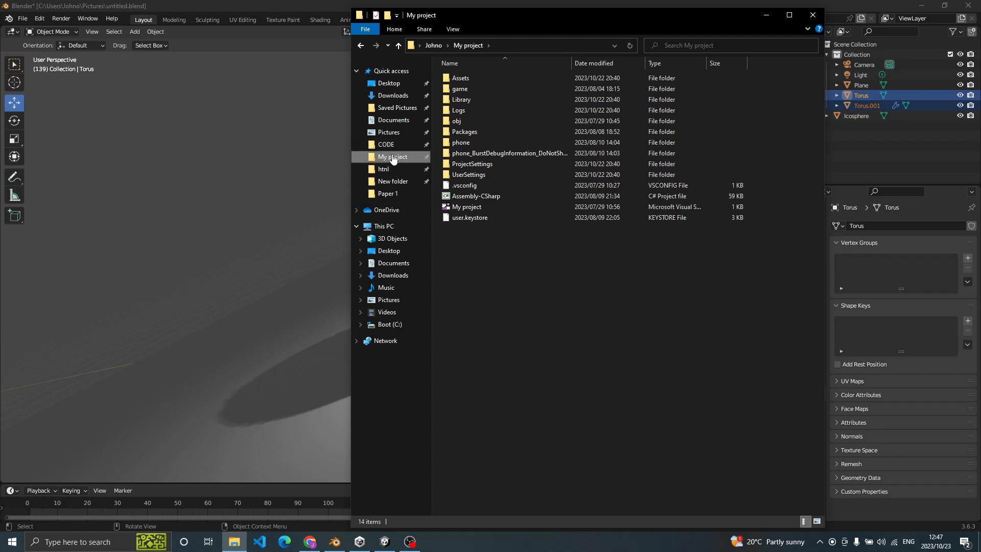
double_click(478, 80)
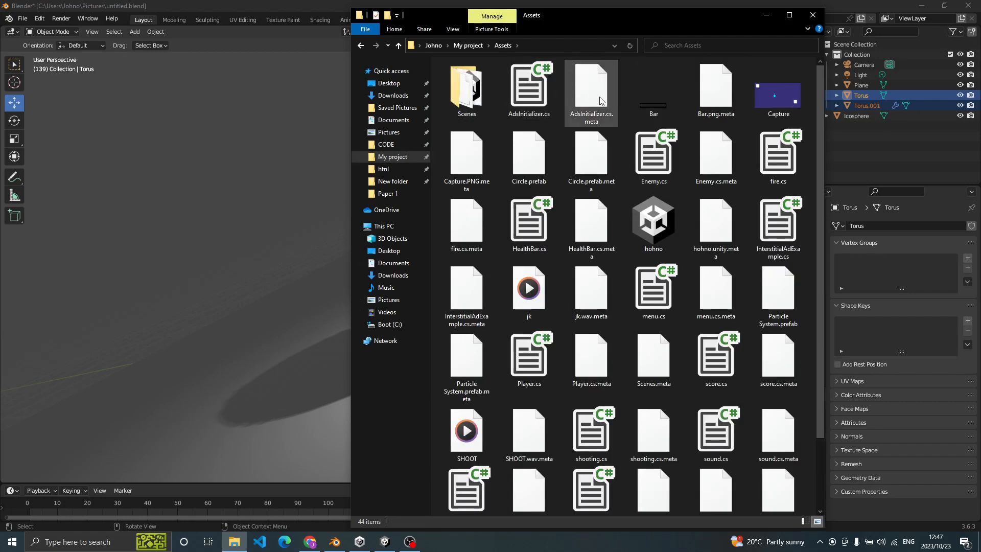
scroll(601, 100, down, 2)
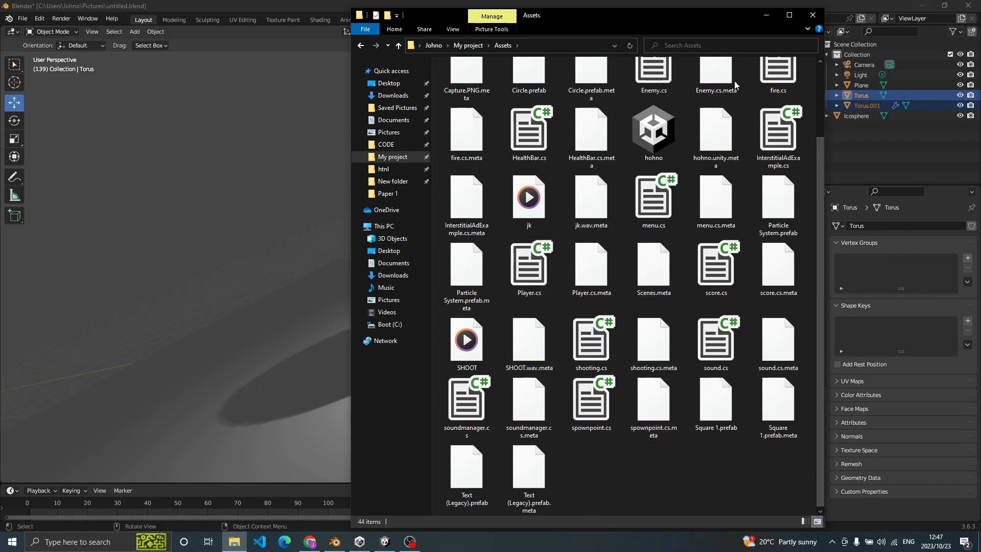
click(812, 14)
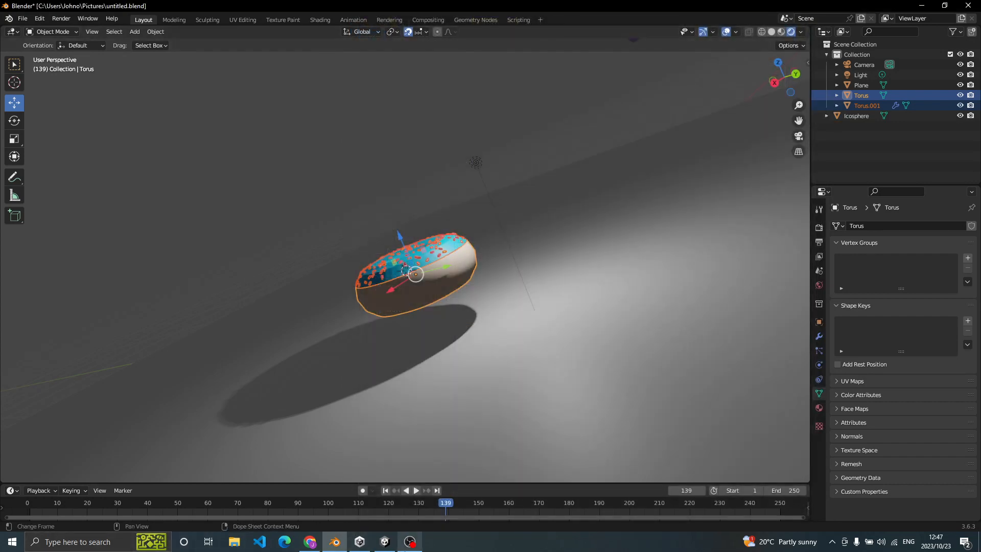
- Return to Unity and place the untitled donut model from the script folder into the scene
click(389, 540)
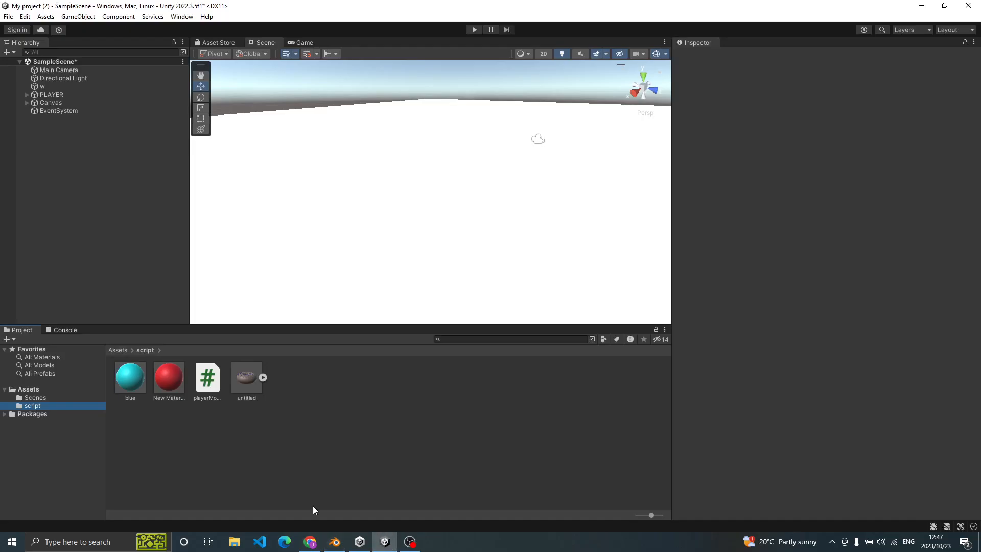
drag(235, 366, 385, 208)
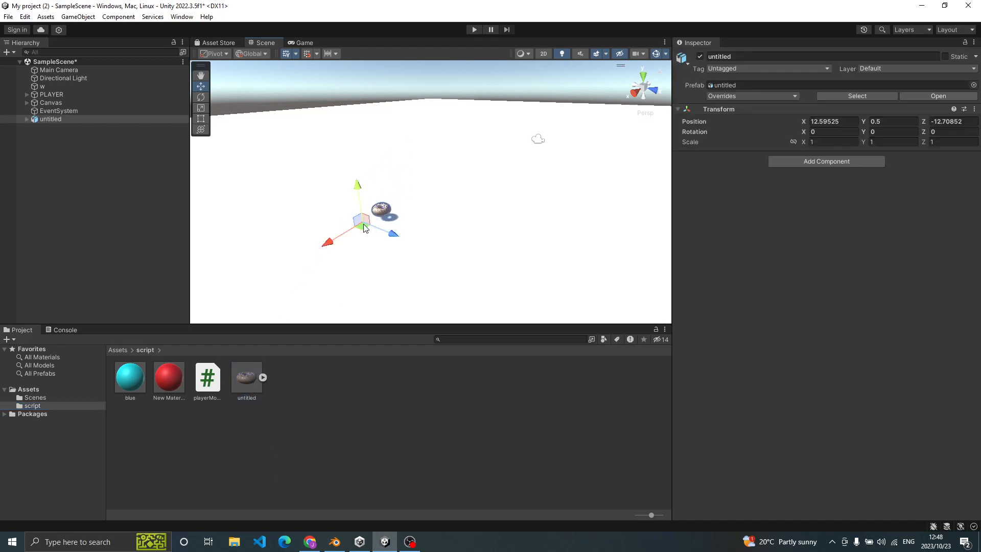
- Select the icing of the placed donut and adjust its height to a Y position of 0.271
click(385, 209)
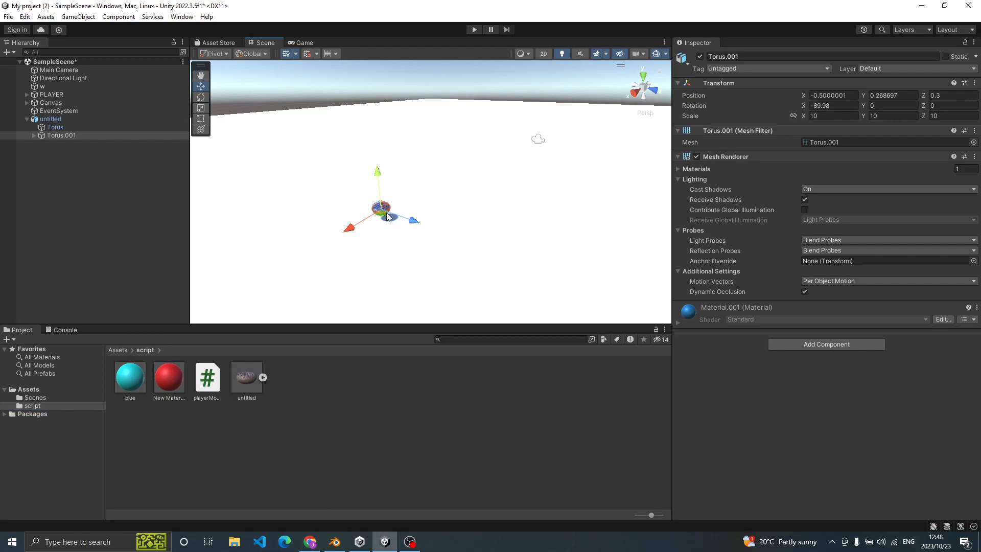
scroll(383, 217, up, 1)
scroll(384, 222, up, 1)
right_drag(456, 220, 413, 246)
drag(417, 153, 422, 152)
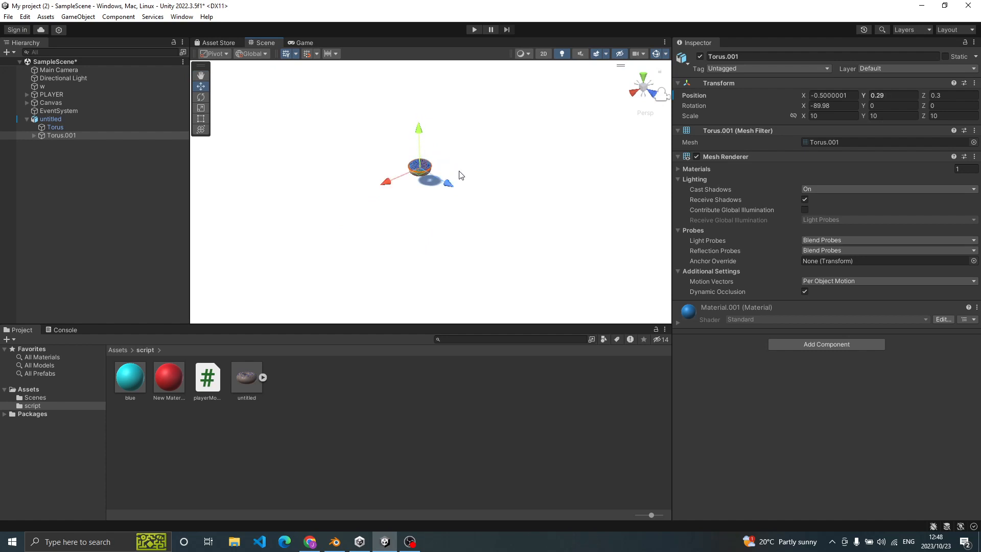
key(f)
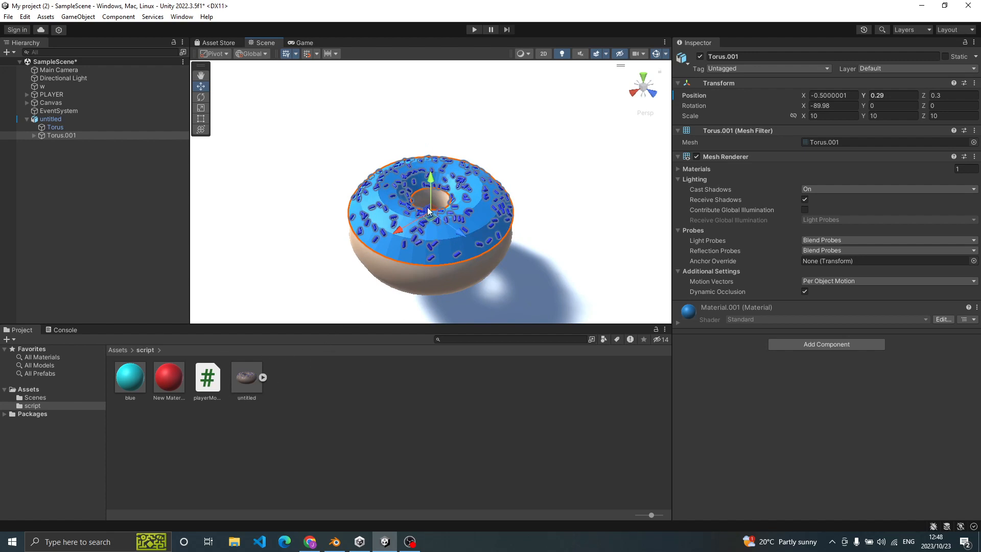
drag(432, 194, 434, 199)
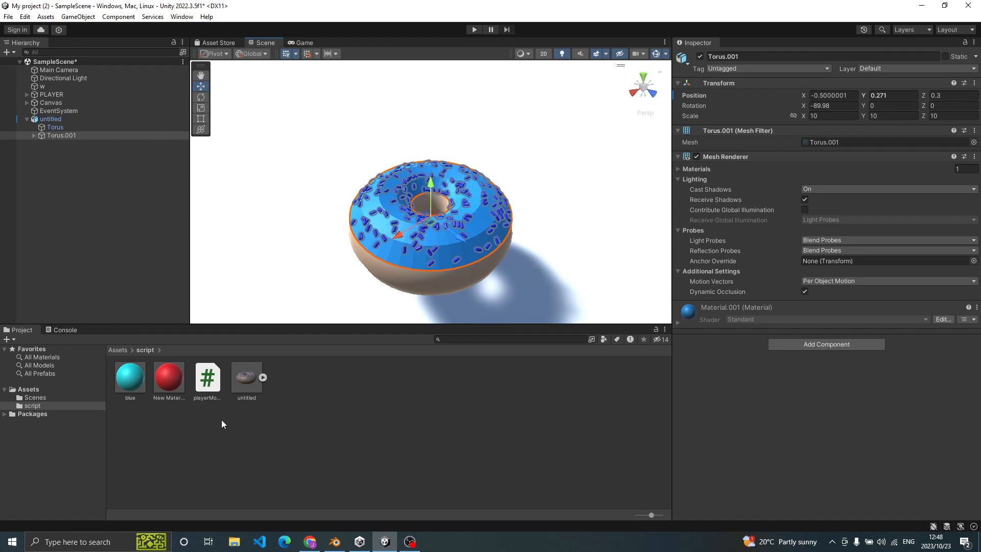
- Expand the icing's child objects and apply the red New Material to one sprinkle on the donut
click(161, 370)
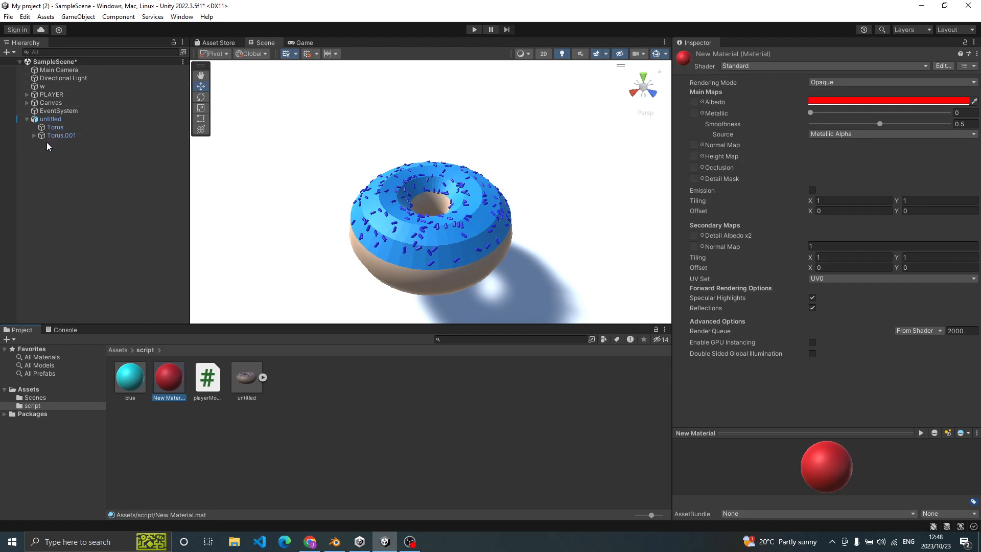
click(29, 137)
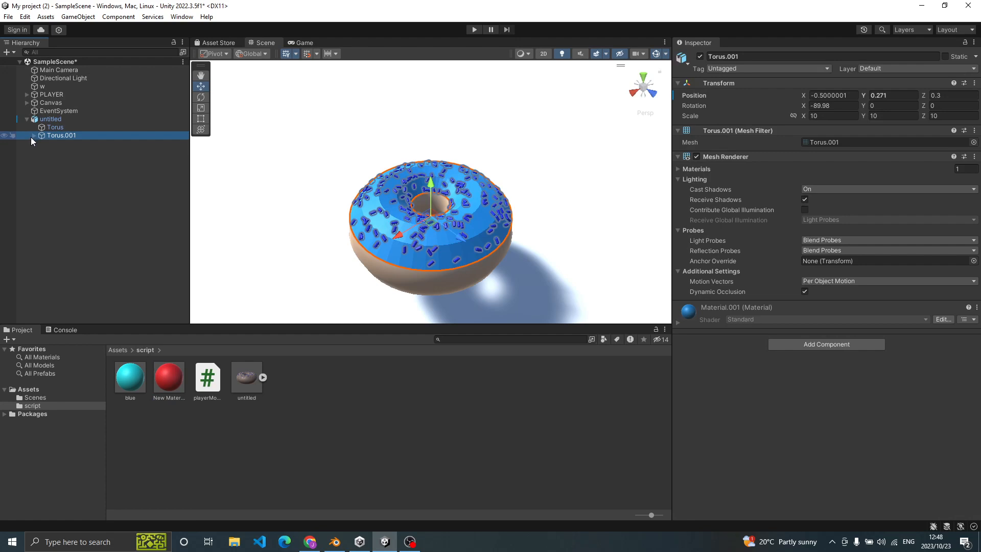
click(32, 136)
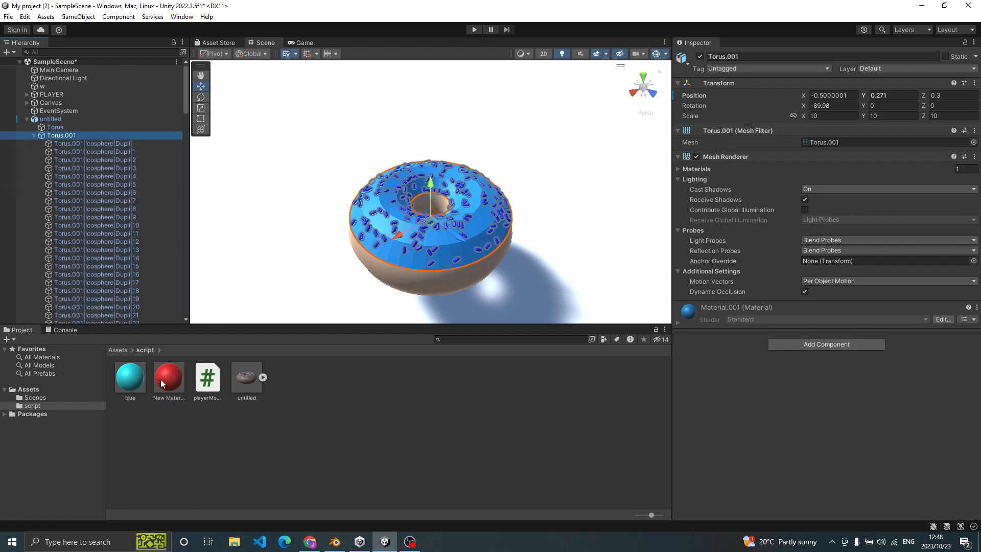
drag(161, 380, 375, 247)
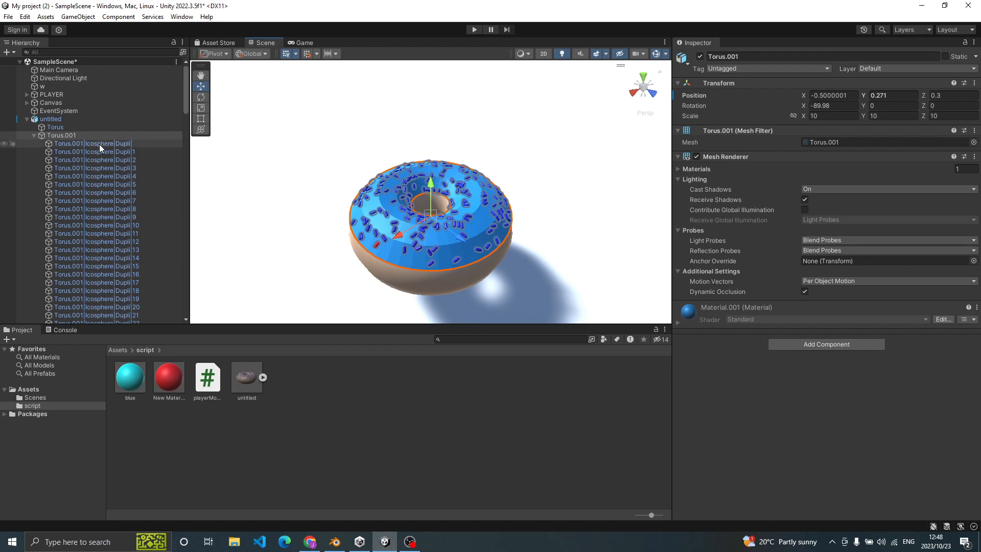
click(33, 135)
click(32, 134)
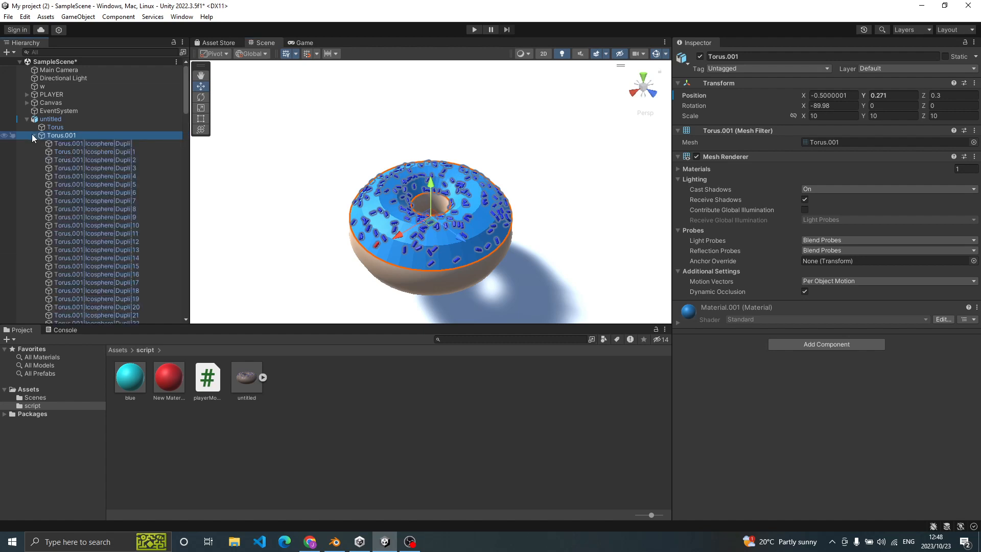
- Select all the icing's child sprinkle objects, from Torus.001|Icosphere|Dupli| through Torus.001|Icosphere|Dupli|189, and apply the blue material to them
ctrl+click(69, 144)
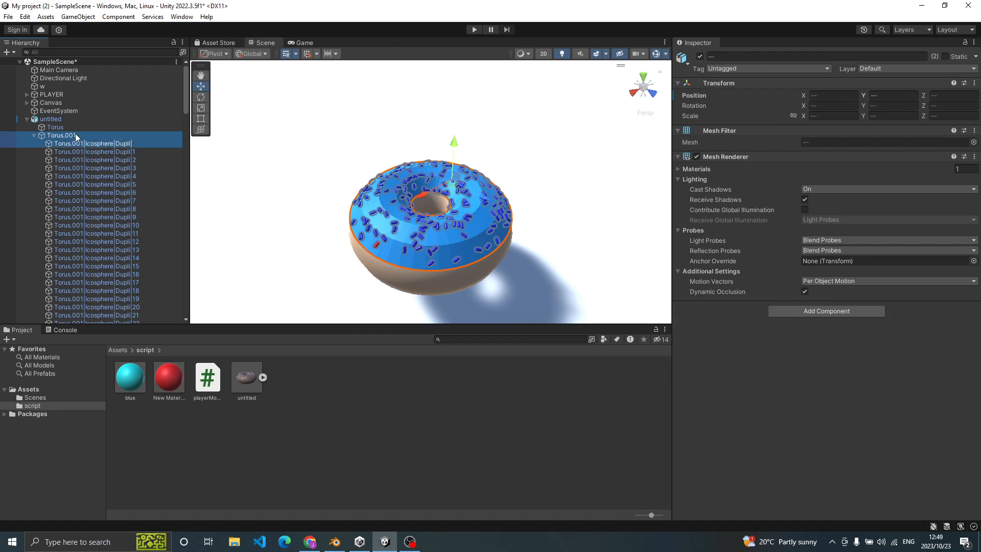
click(80, 146)
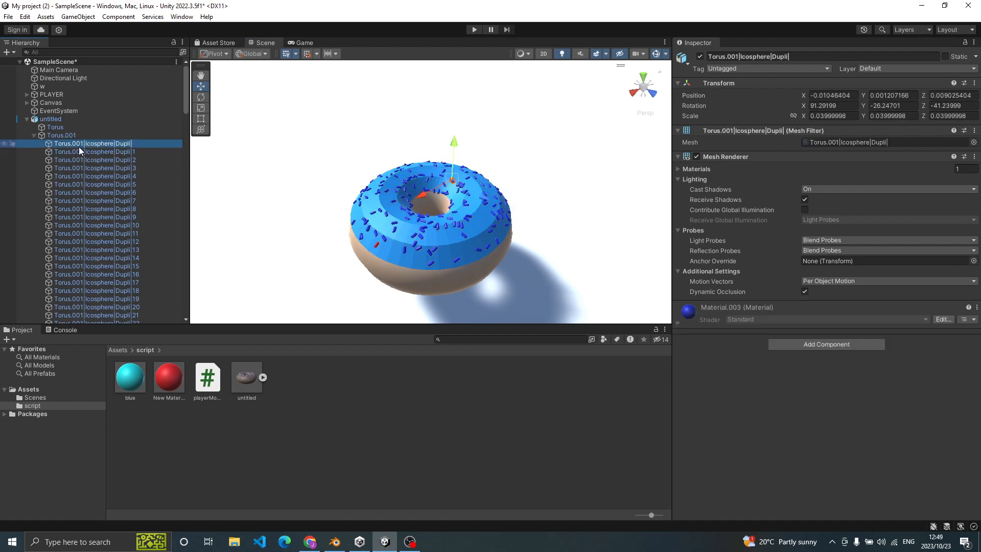
scroll(109, 197, down, 3)
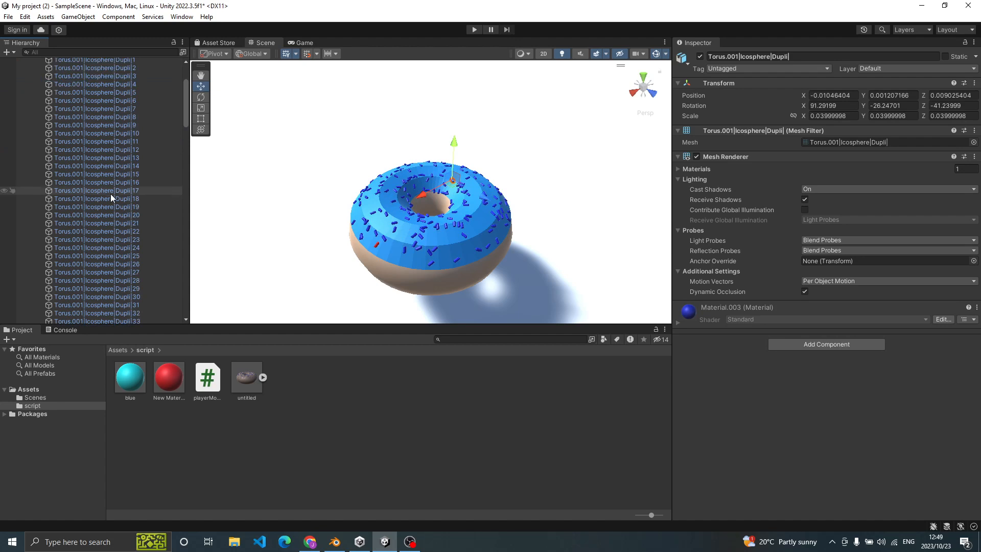
scroll(110, 194, down, 20)
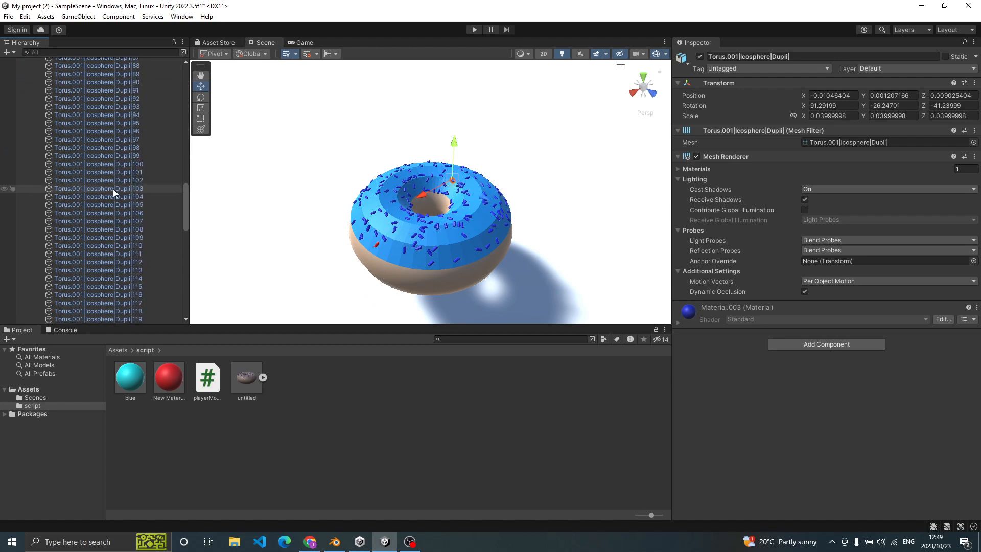
scroll(121, 272, down, 20)
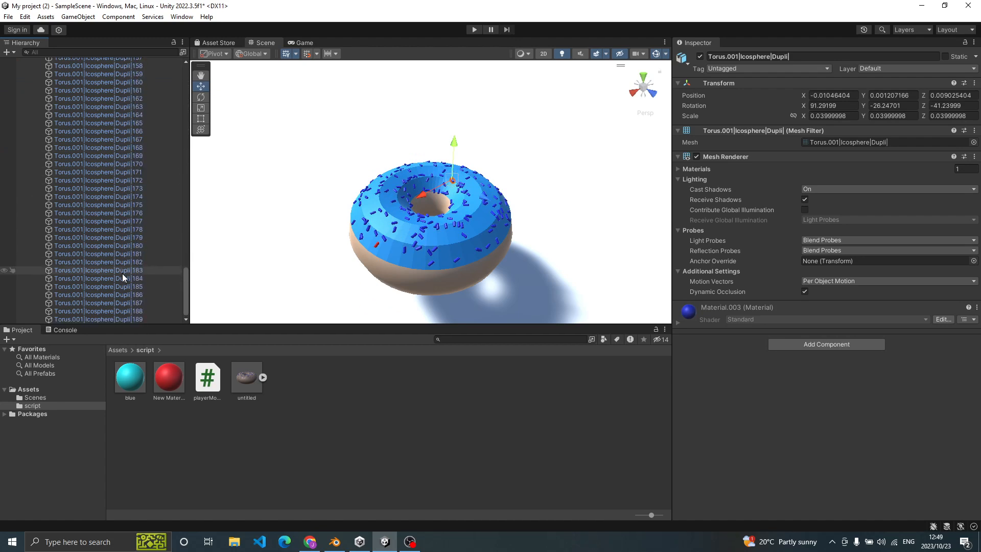
shift+click(152, 321)
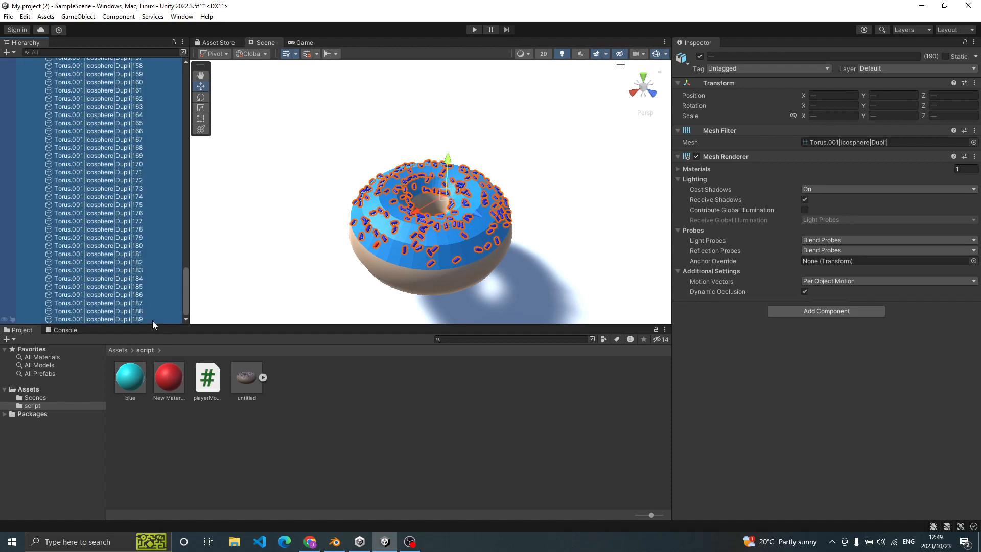
click(132, 371)
drag(131, 371, 882, 380)
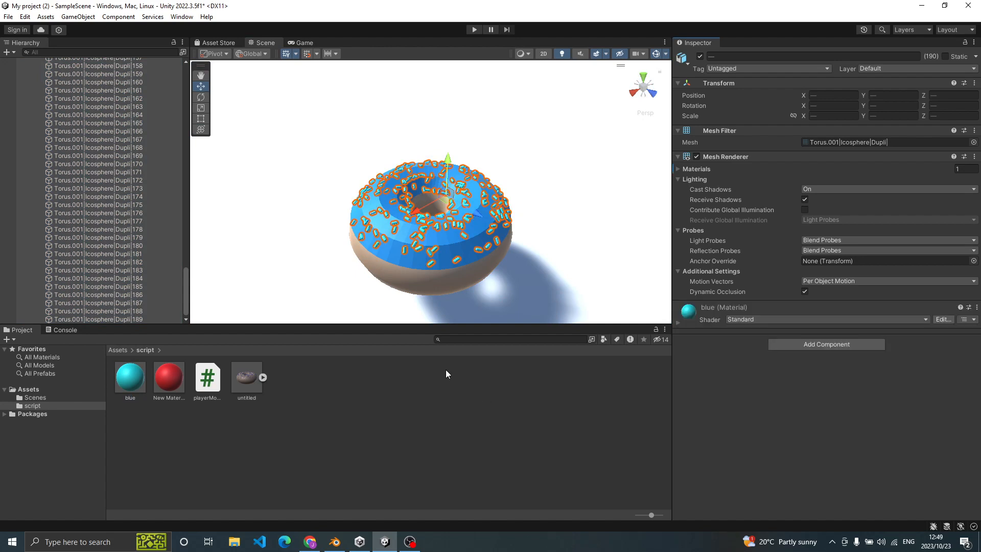
click(603, 183)
click(450, 219)
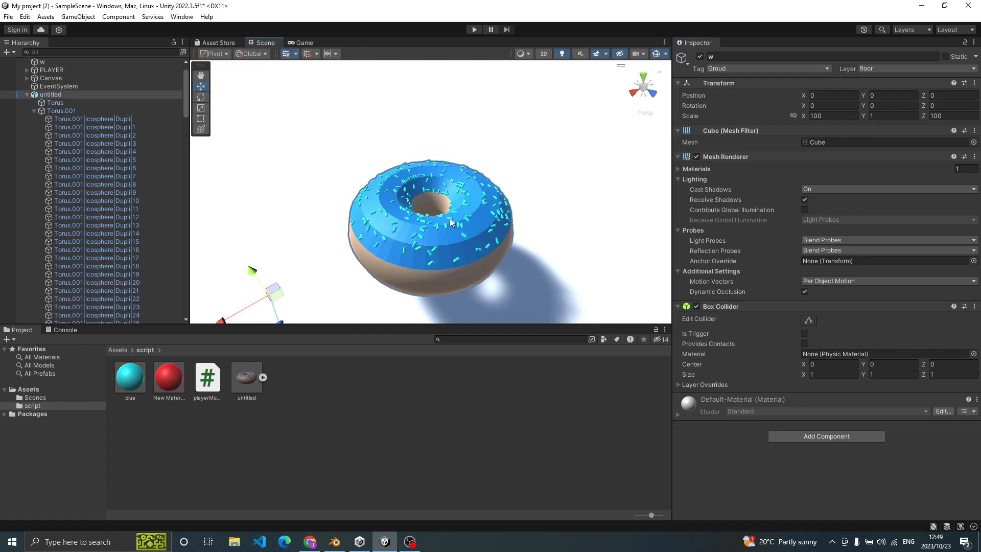
click(450, 217)
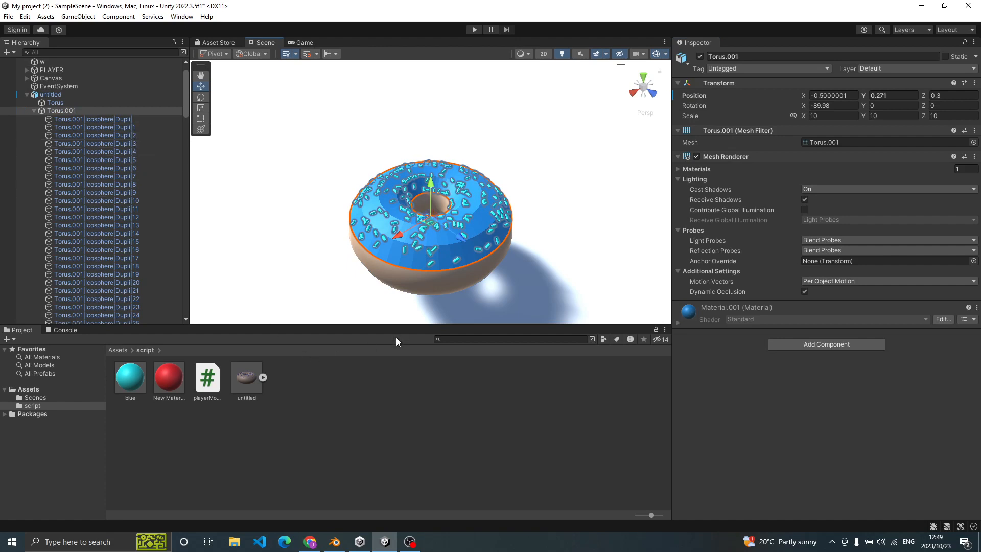
click(562, 244)
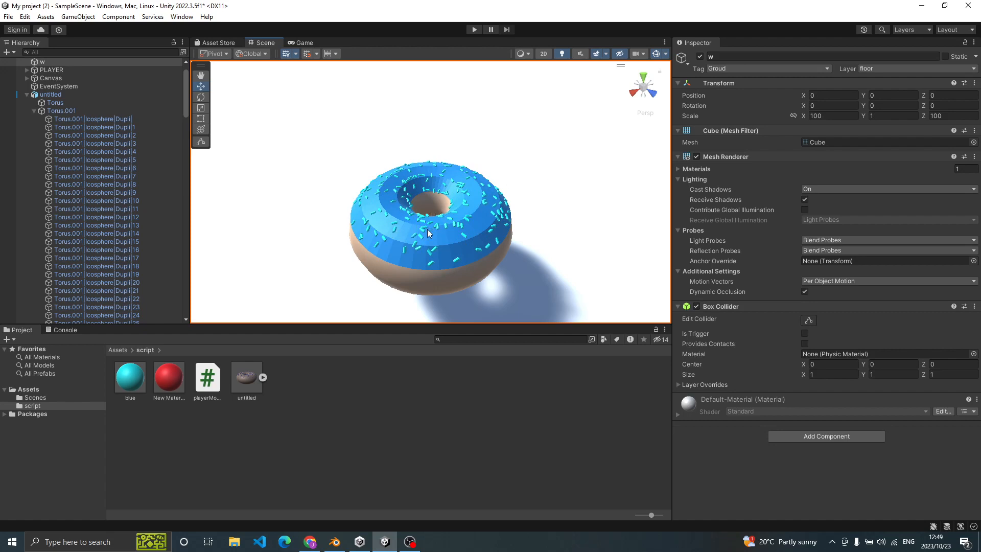
scroll(427, 231, down, 8)
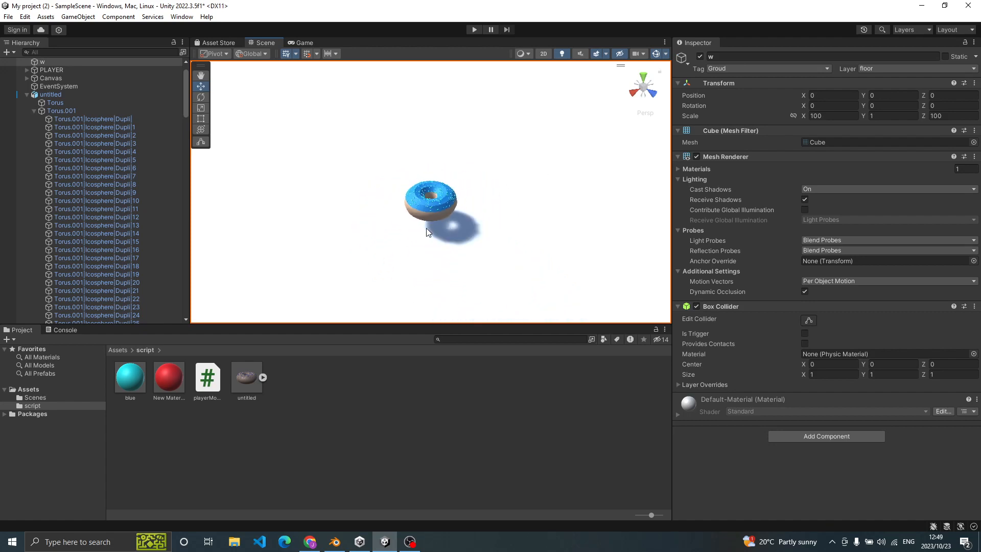
scroll(429, 233, down, 2)
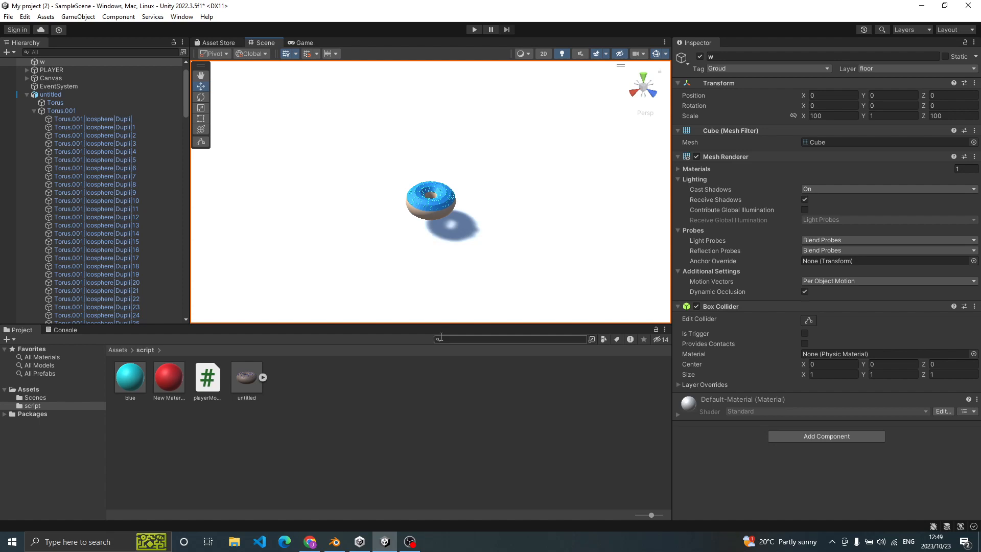